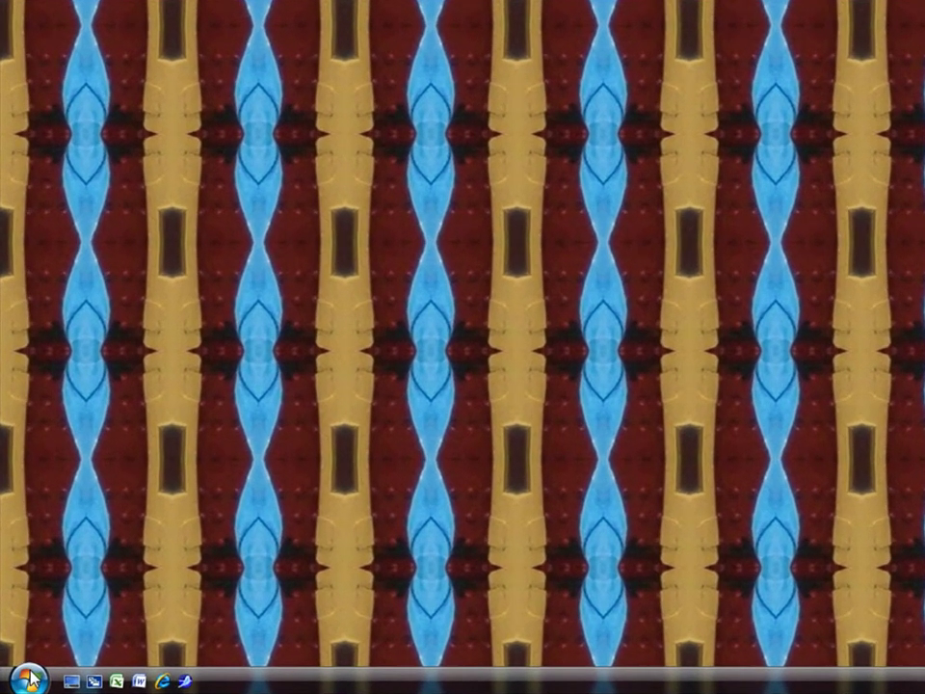
# - Launch Reliability and Performance Monitor by searching 'perf' from the Start menu
pyautogui.click(18, 598)
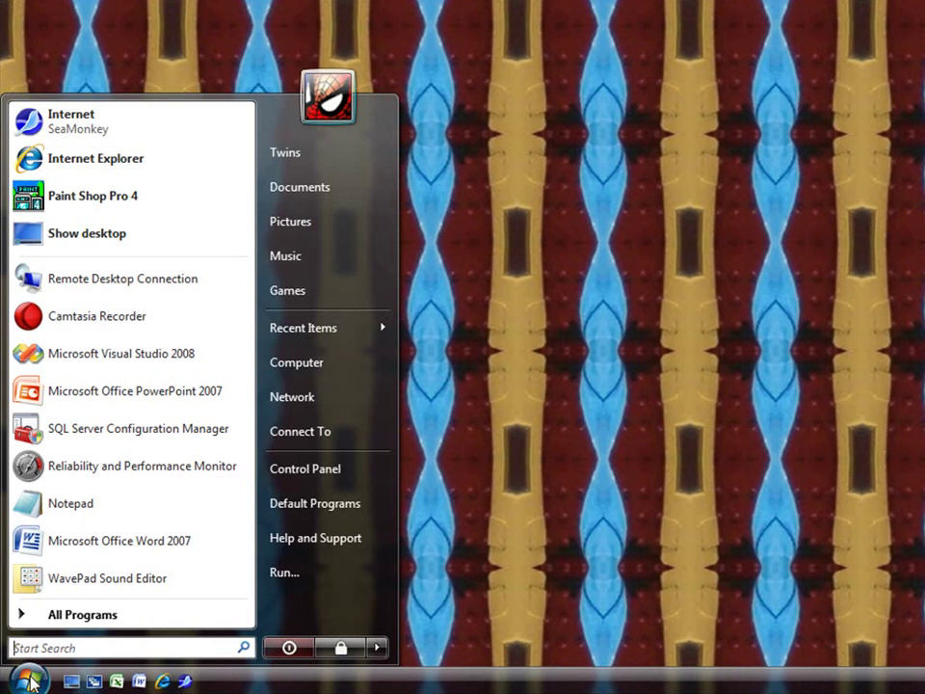
pyautogui.write('perf')
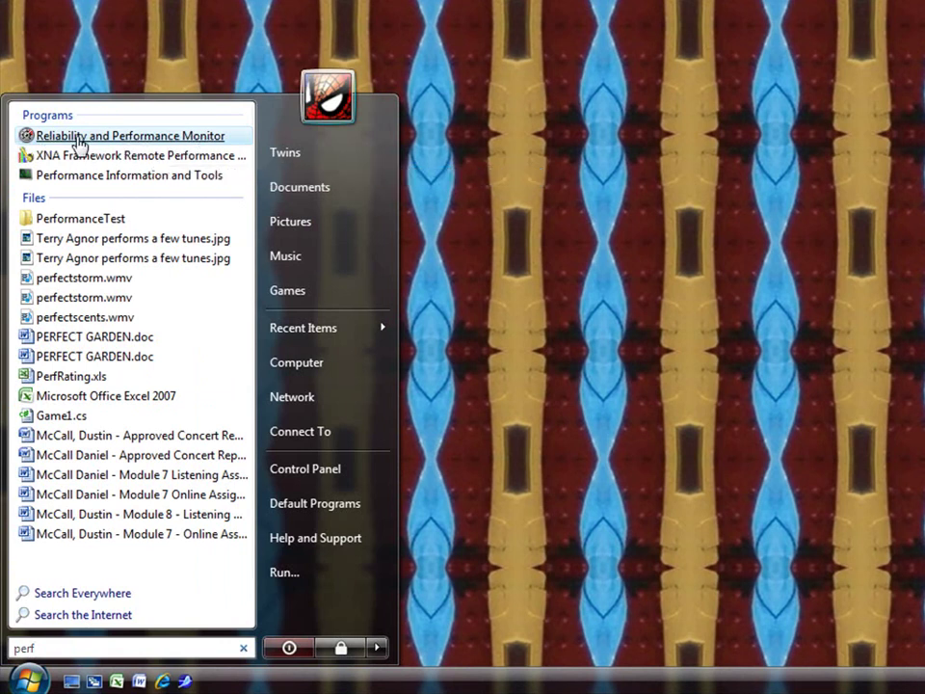
pyautogui.click(79, 141)
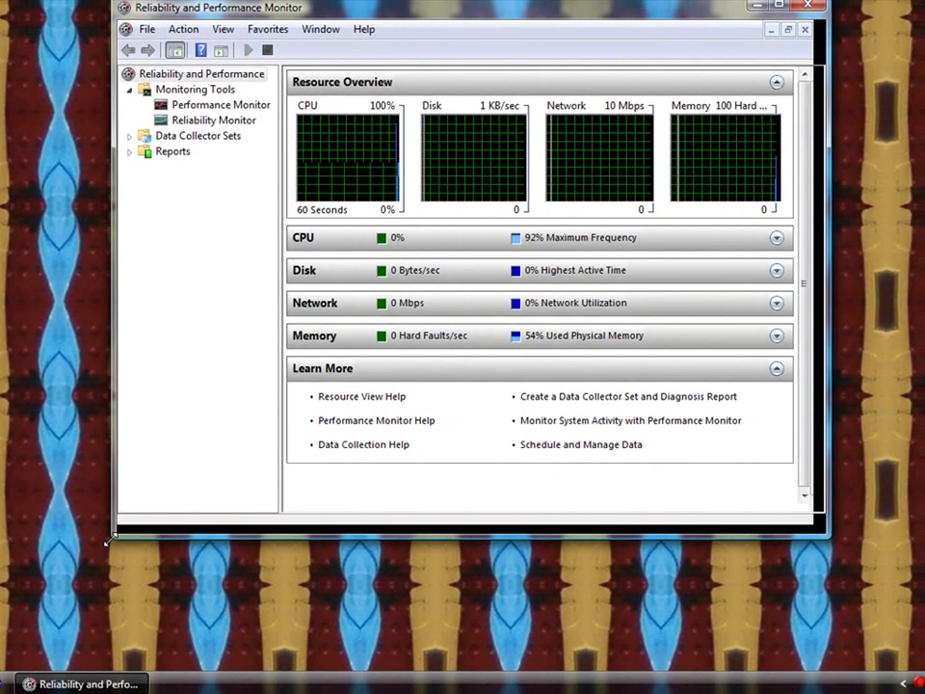
# - Reposition the window and show the live Performance Monitor graph of % Processor Time
pyautogui.moveTo(421, 1); pyautogui.dragTo(430, 11)
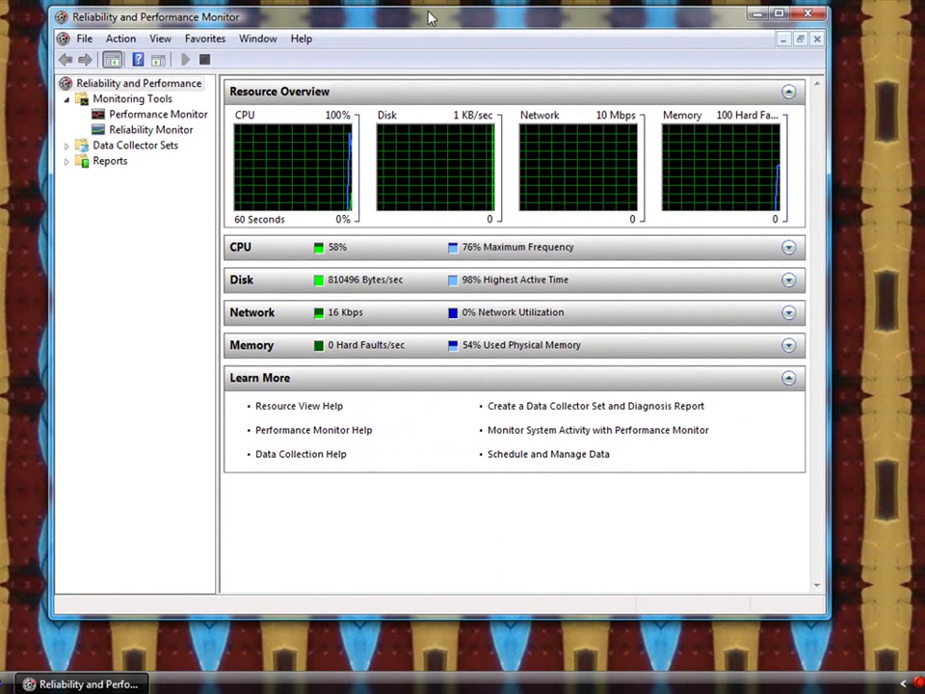
pyautogui.click(169, 121)
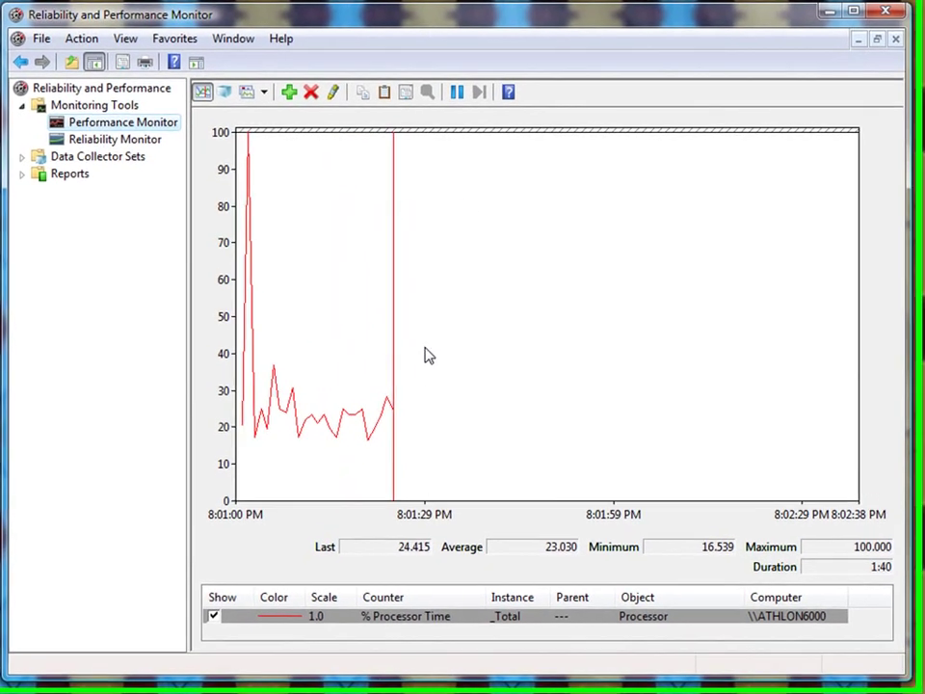
# - Remove % Processor Time from the graph and add the Memory > Available MBytes counter
pyautogui.click(315, 93)
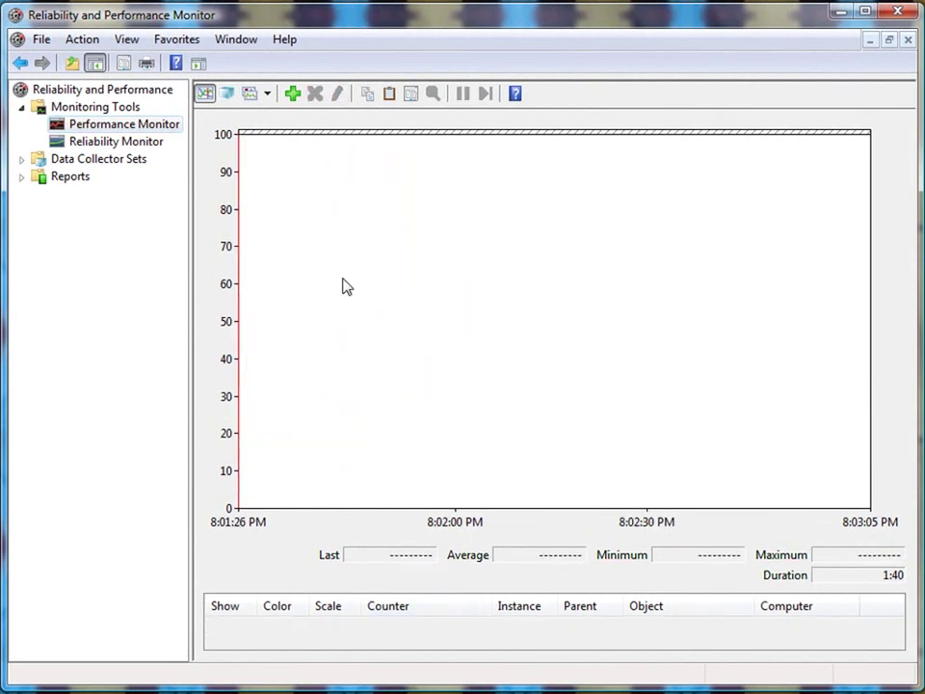
pyautogui.click(292, 93)
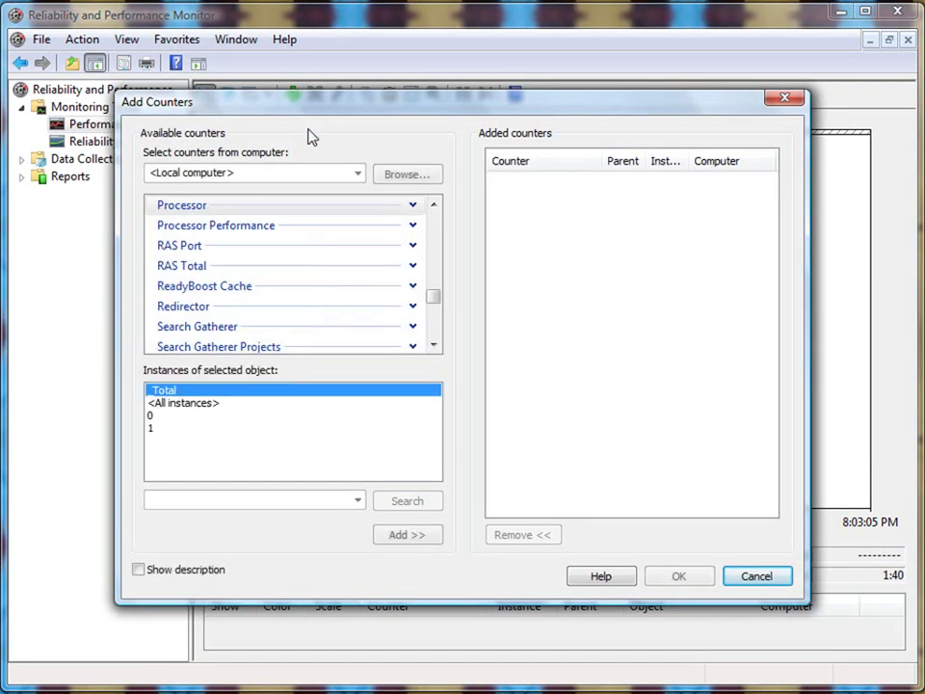
pyautogui.moveTo(434, 296); pyautogui.dragTo(446, 221)
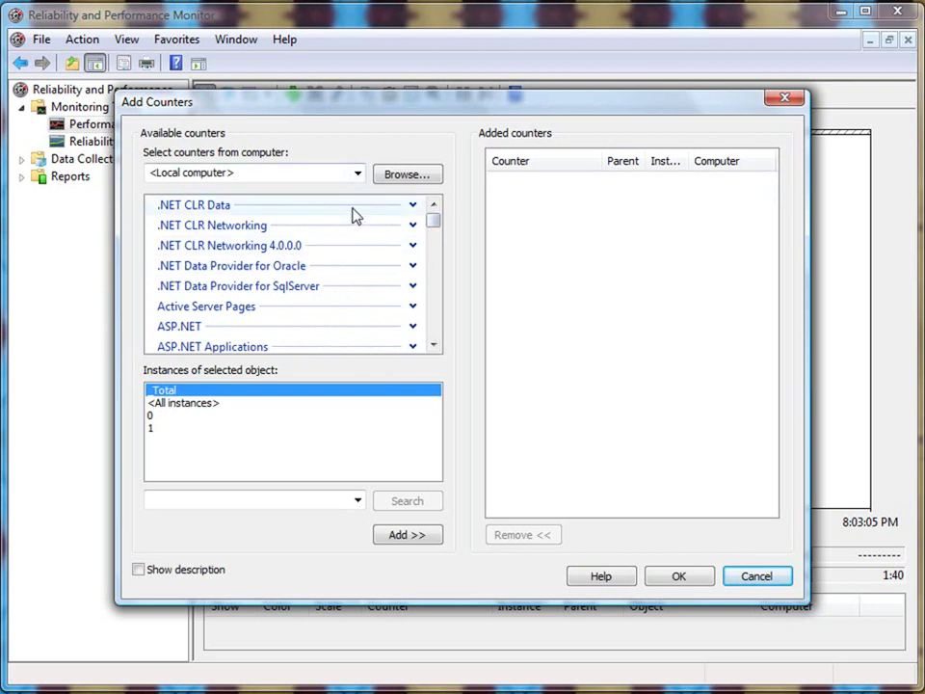
pyautogui.click(434, 347)
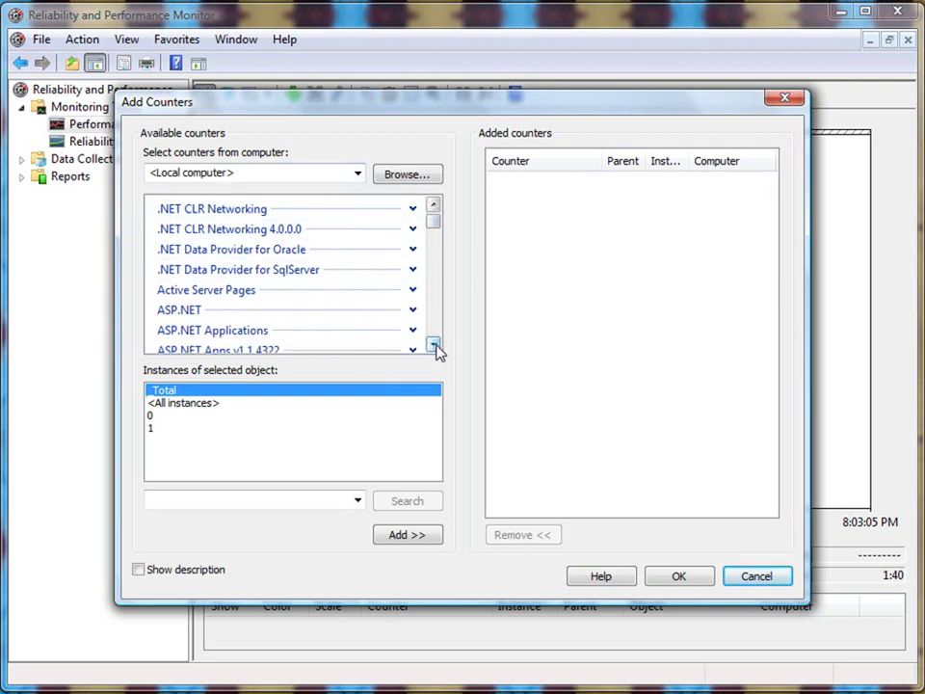
pyautogui.click(435, 347)
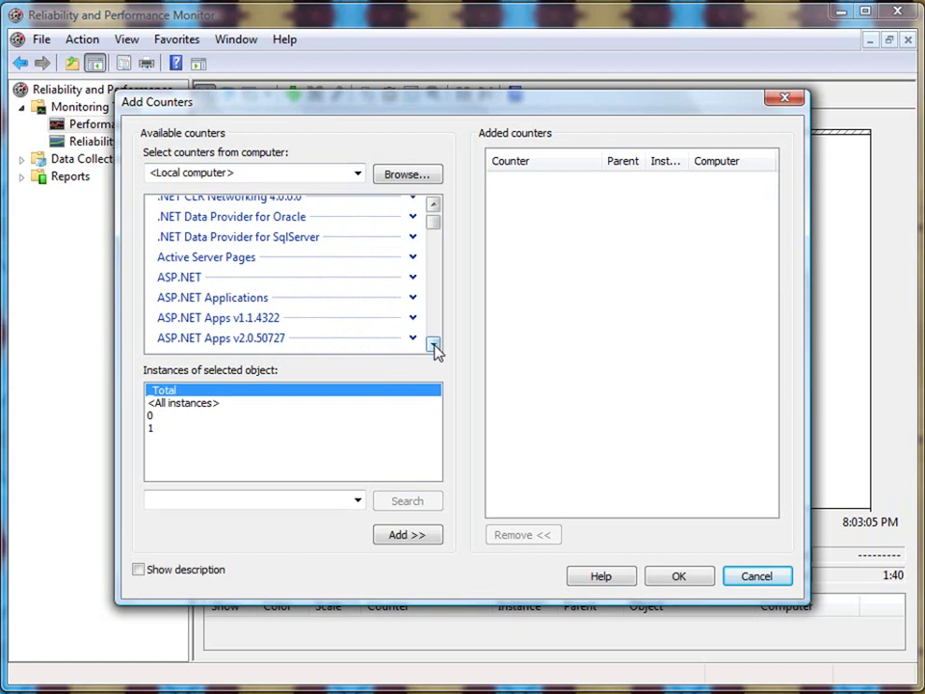
pyautogui.click(434, 347)
pyautogui.click(435, 347)
pyautogui.click(435, 347)
pyautogui.click(434, 347)
pyautogui.click(435, 346)
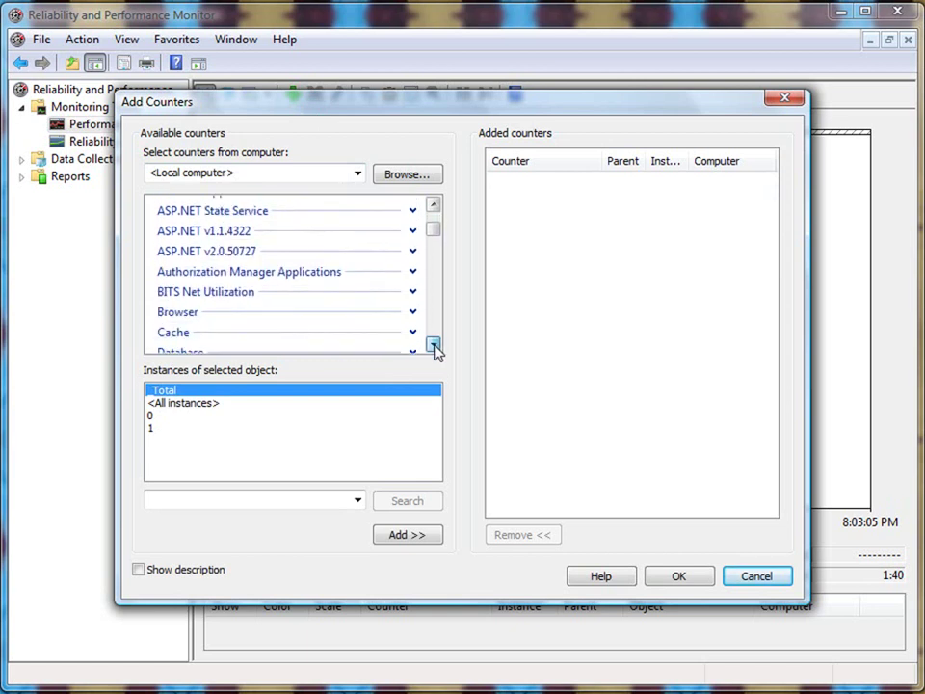
pyautogui.click(434, 345)
pyautogui.click(433, 345)
pyautogui.click(434, 345)
pyautogui.click(433, 345)
pyautogui.click(434, 345)
pyautogui.click(434, 345)
pyautogui.click(433, 345)
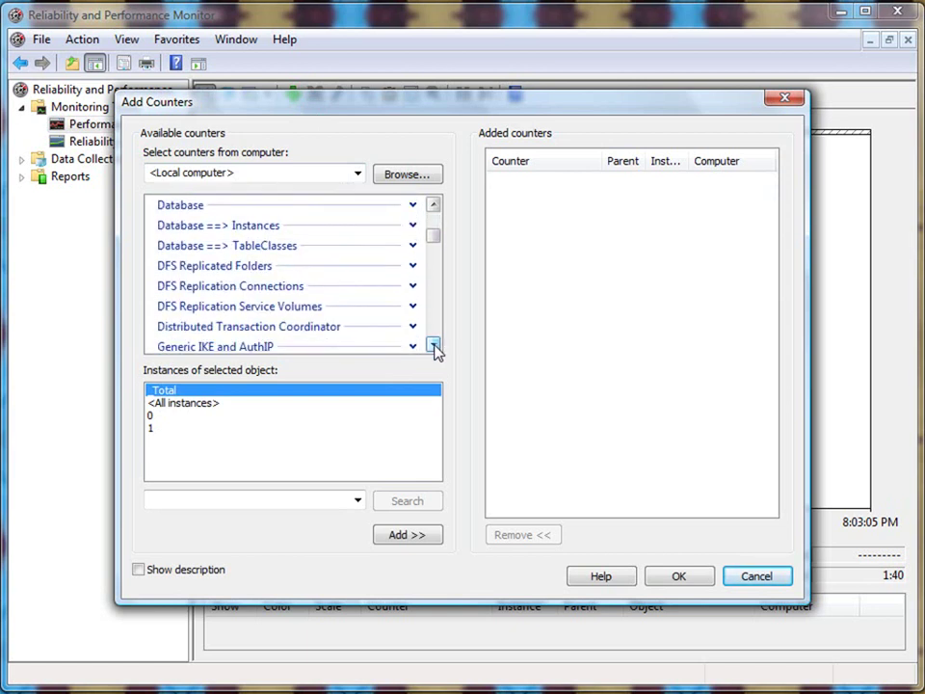
pyautogui.click(434, 345)
pyautogui.click(434, 345)
pyautogui.click(434, 345)
pyautogui.click(434, 345)
pyautogui.click(434, 345)
pyautogui.click(433, 345)
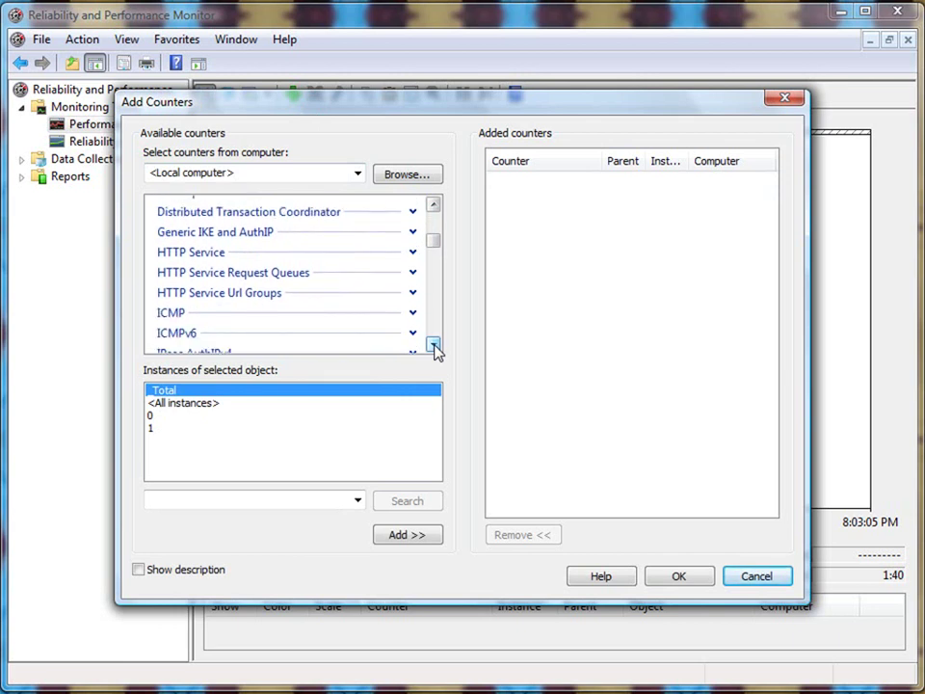
pyautogui.click(434, 345)
pyautogui.click(434, 345)
pyautogui.click(434, 345)
pyautogui.click(433, 345)
pyautogui.click(433, 345)
pyautogui.click(434, 345)
pyautogui.click(434, 345)
pyautogui.click(434, 345)
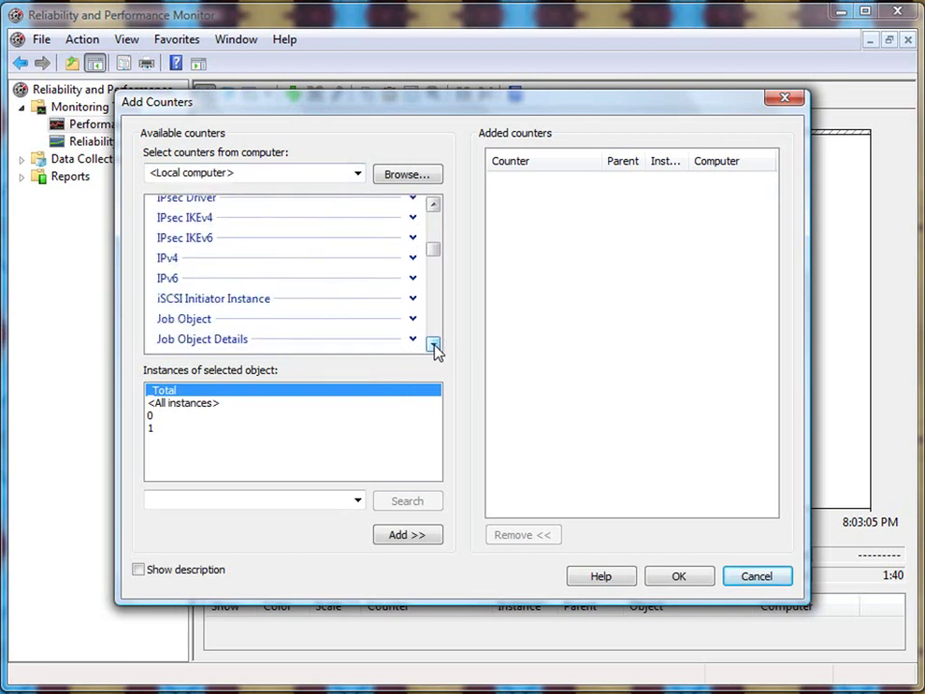
pyautogui.click(434, 345)
pyautogui.click(433, 345)
pyautogui.click(434, 345)
pyautogui.click(433, 345)
pyautogui.click(433, 345)
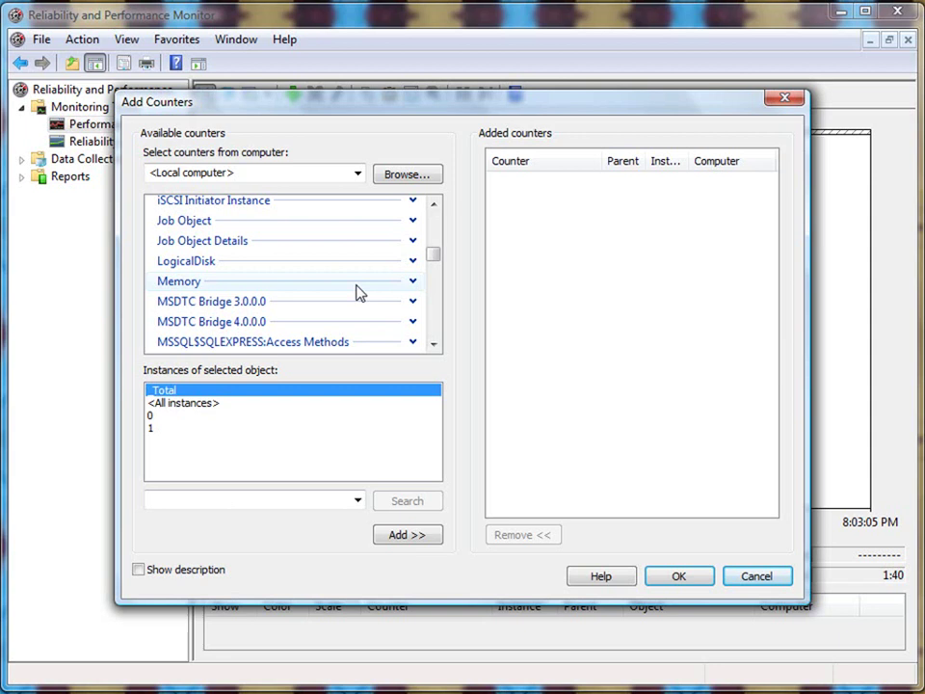
pyautogui.click(412, 282)
pyautogui.click(434, 345)
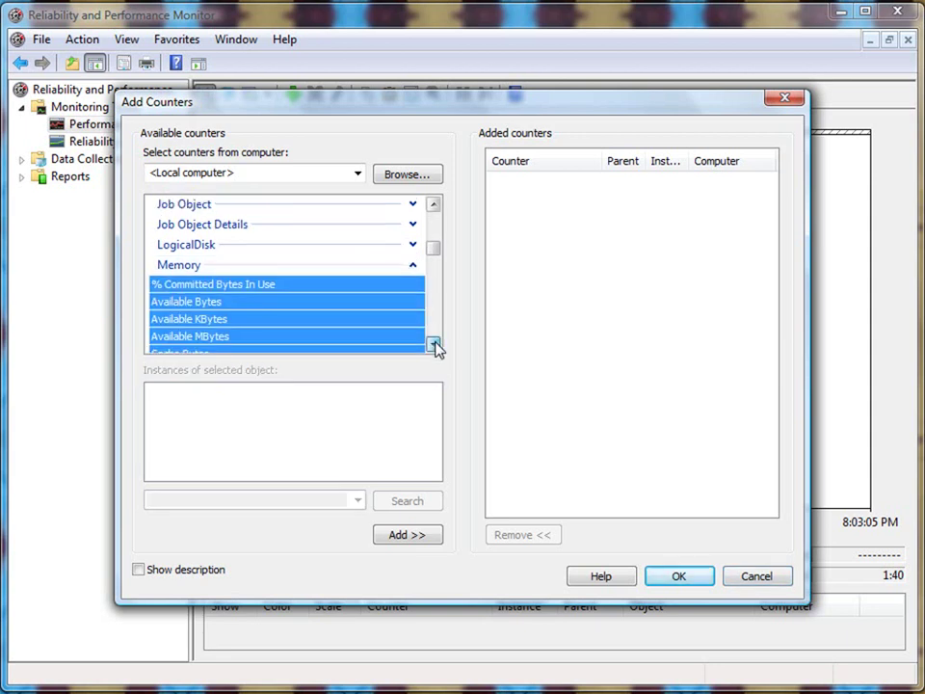
pyautogui.click(433, 345)
pyautogui.click(433, 345)
pyautogui.click(434, 345)
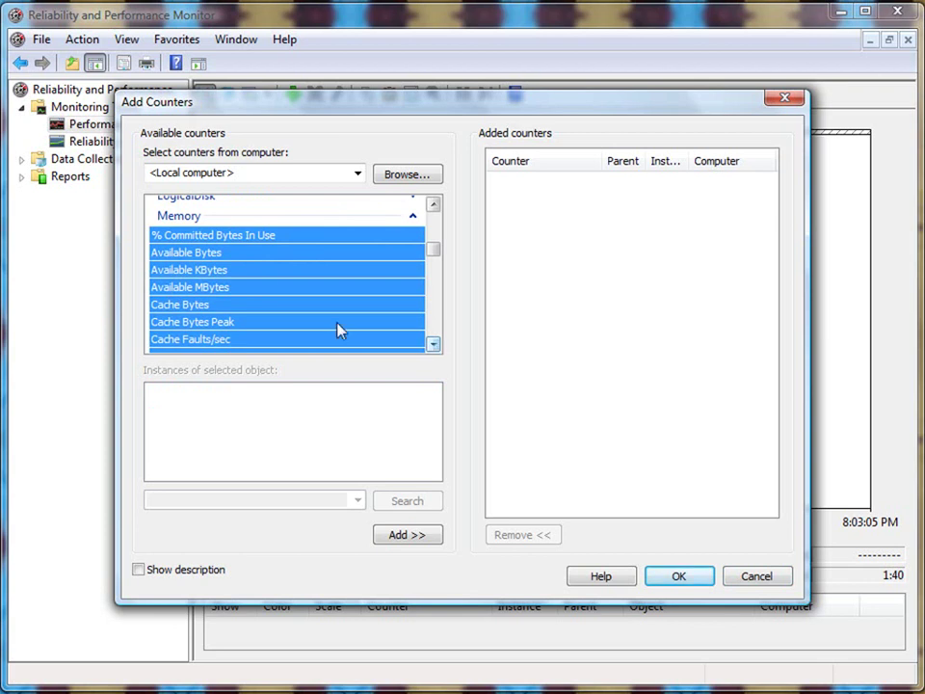
pyautogui.click(335, 289)
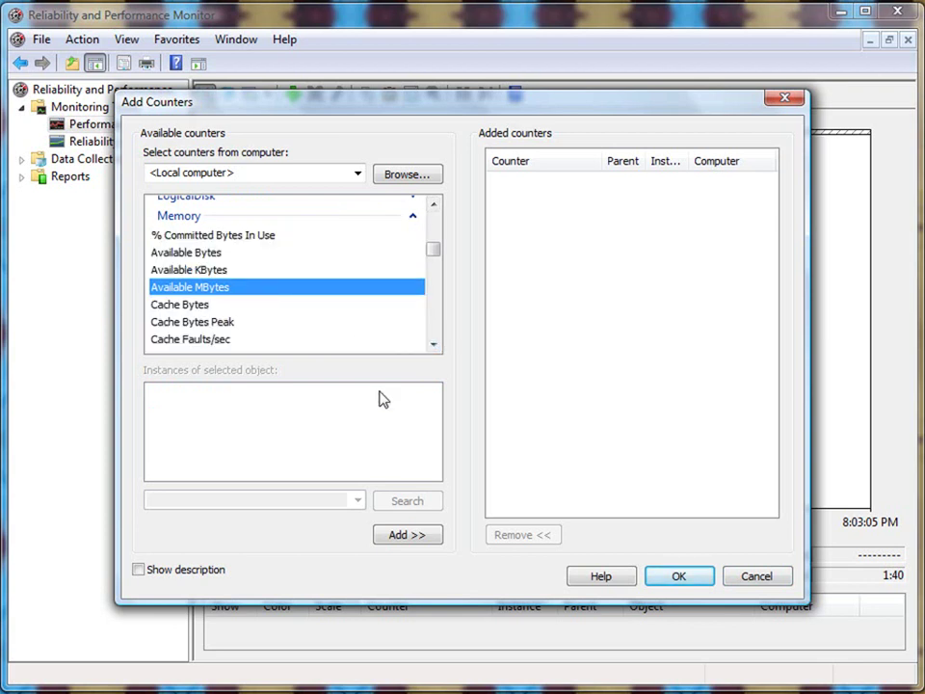
pyautogui.click(432, 536)
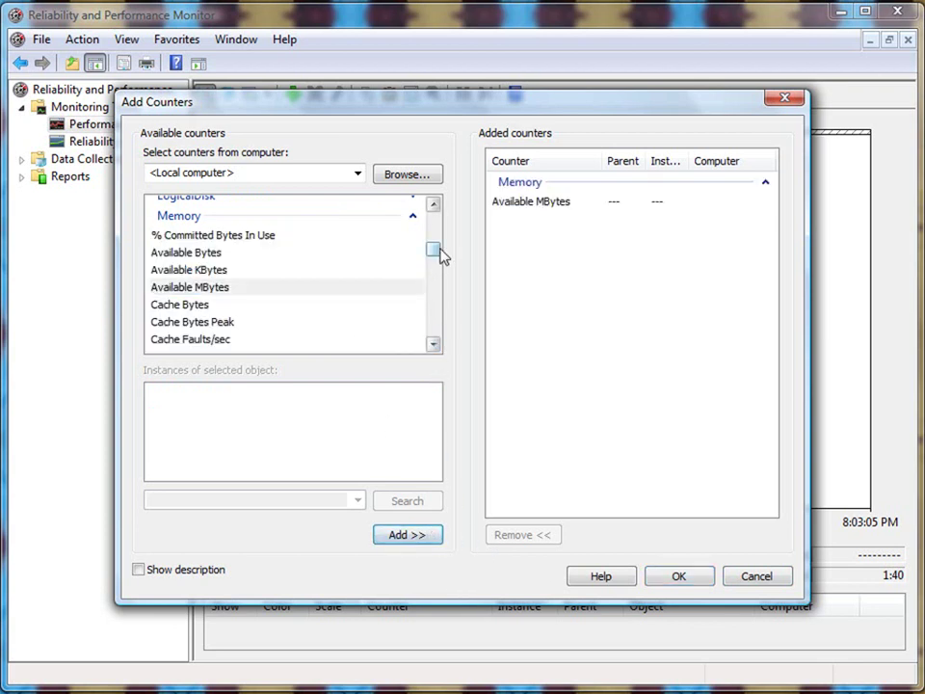
# - Add the ReadyBoost Cache > Cache reads/sec counter and plot both counters
pyautogui.moveTo(433, 345)
pyautogui.mouseDown()
pyautogui.moveTo(432, 352)
pyautogui.moveTo(430, 336)
pyautogui.moveTo(432, 358)
pyautogui.moveTo(438, 345)
pyautogui.moveTo(441, 354)
pyautogui.mouseUp()
pyautogui.click(413, 318)
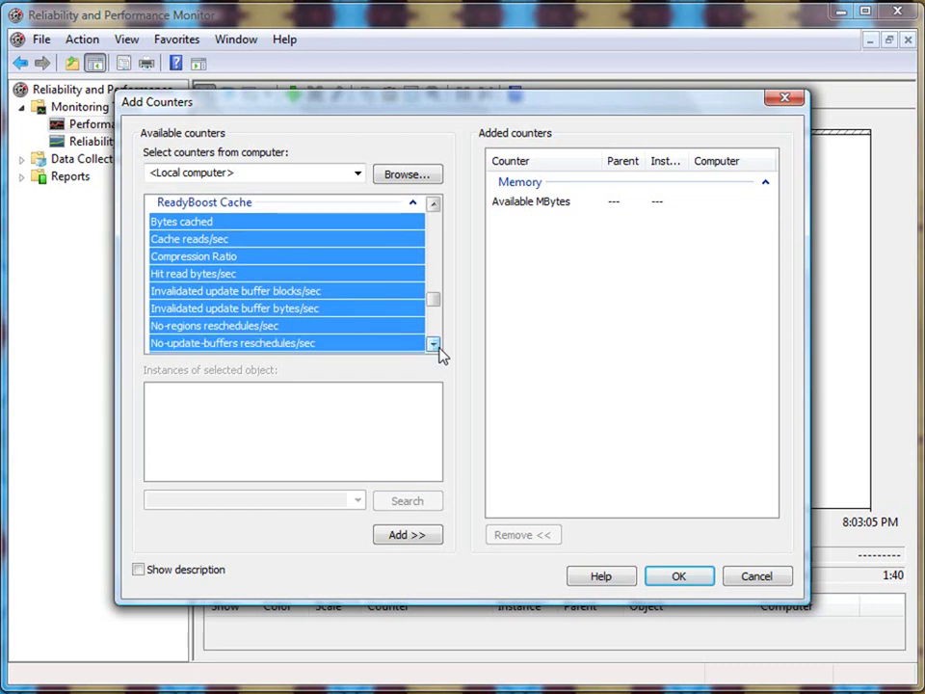
pyautogui.click(362, 240)
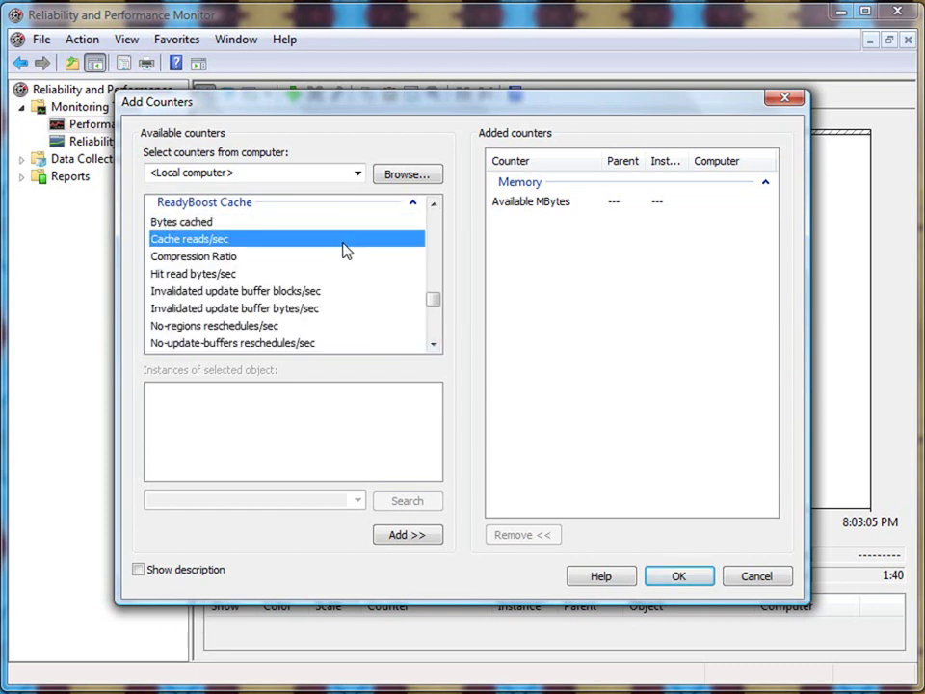
pyautogui.click(434, 345)
pyautogui.doubleClick(434, 345)
pyautogui.click(434, 345)
pyautogui.click(434, 345)
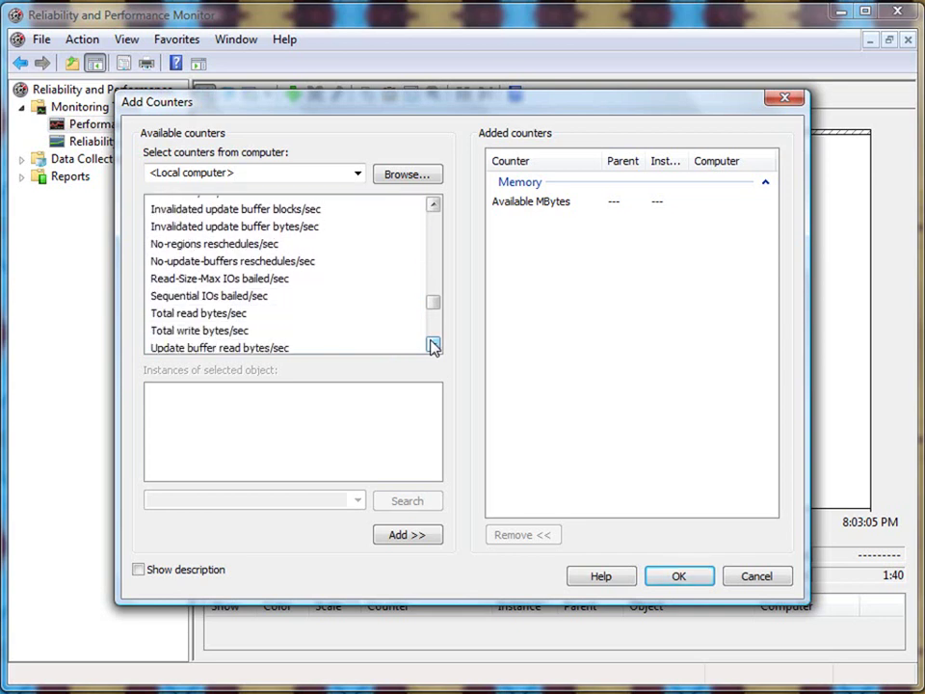
pyautogui.click(414, 539)
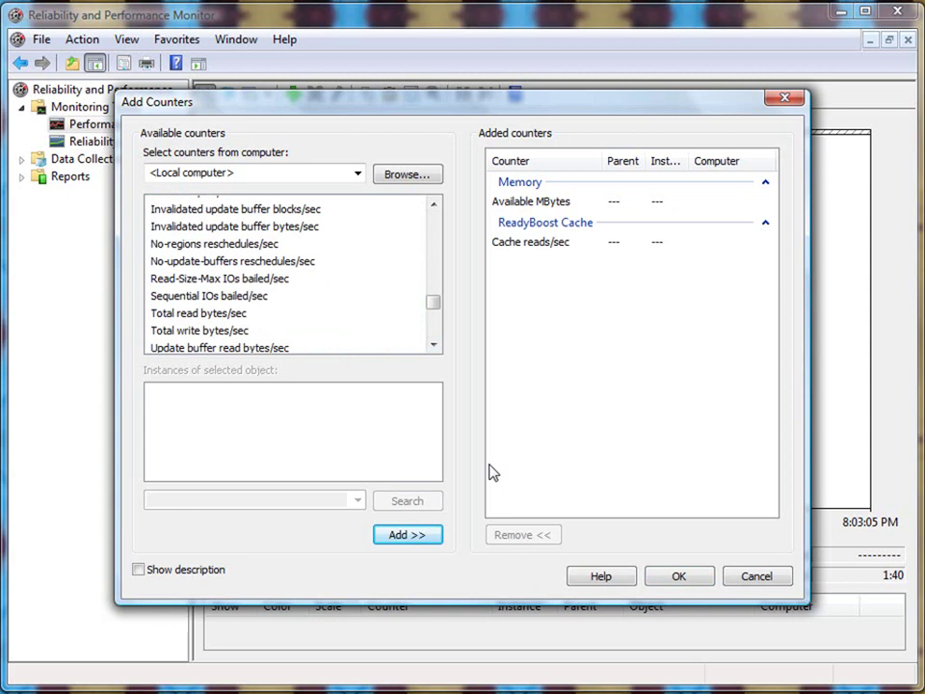
pyautogui.click(679, 577)
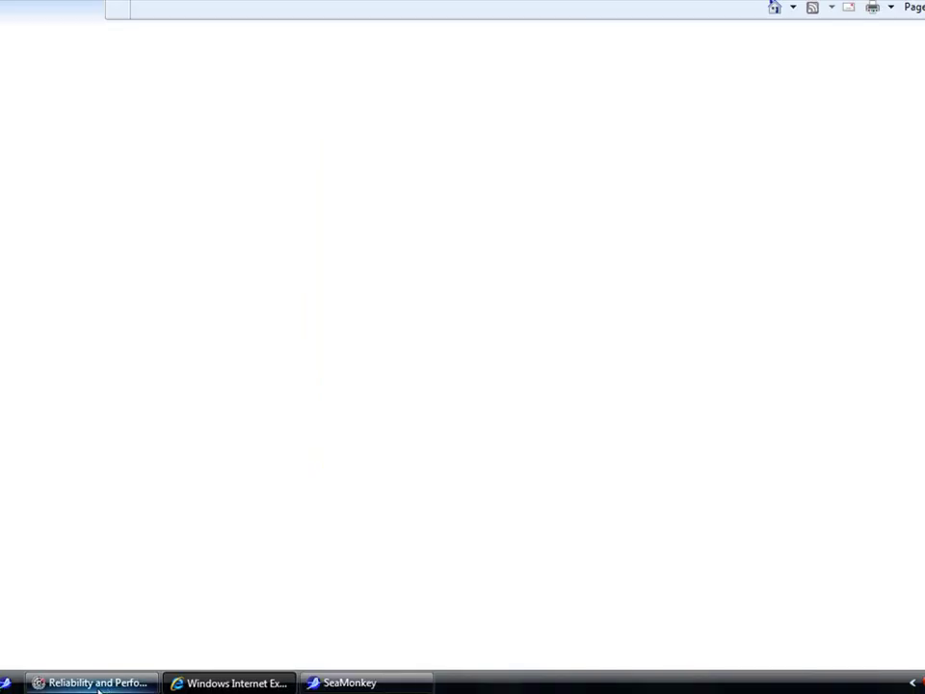
# - Generate activity with a web browser, then delete Available MBytes and Cache reads/sec from the graph
pyautogui.click(96, 682)
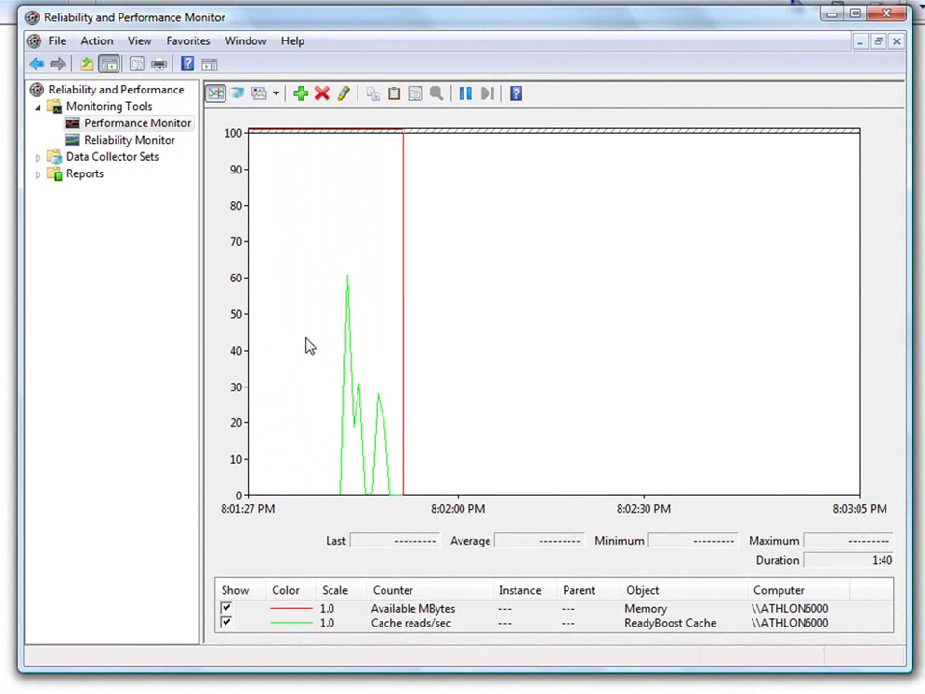
pyautogui.click(323, 96)
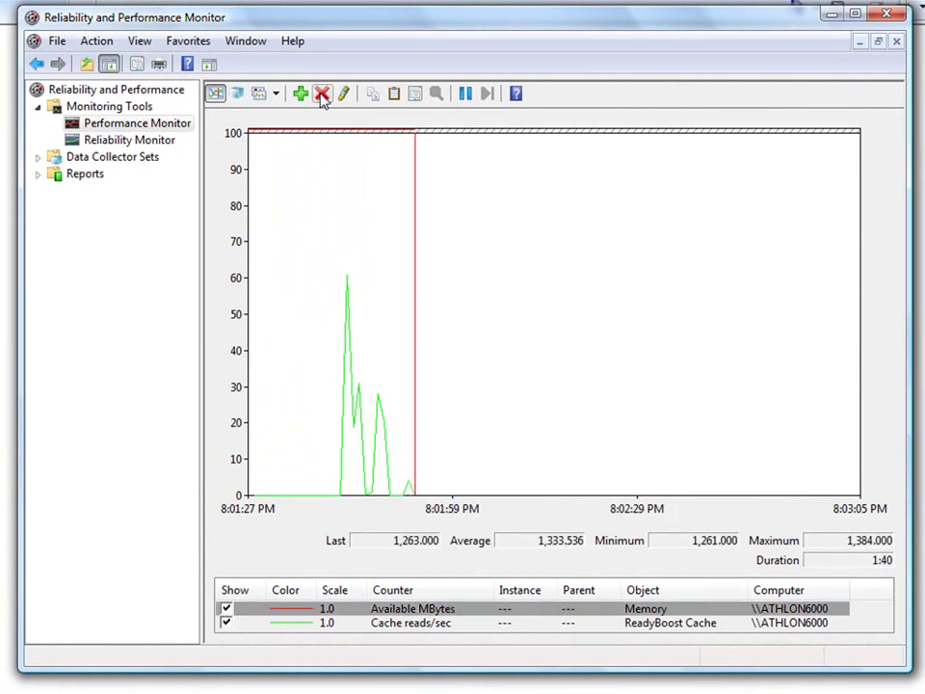
pyautogui.click(322, 95)
pyautogui.click(323, 95)
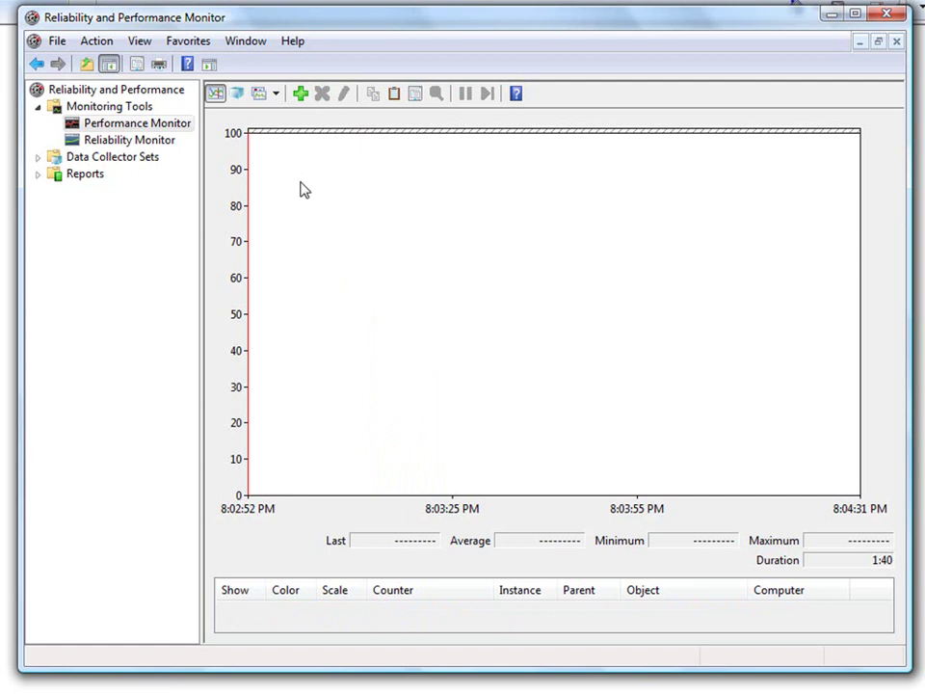
# - Go to Data Collector Sets > User Defined, showing the stopped Disk Usage set, and bring up its menu
pyautogui.click(39, 157)
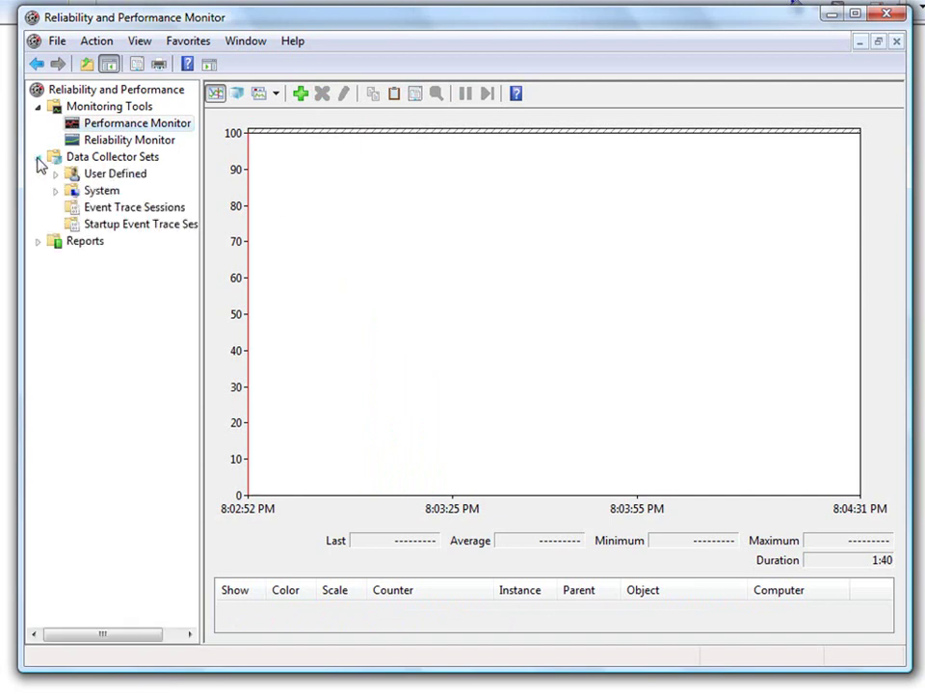
pyautogui.click(144, 159)
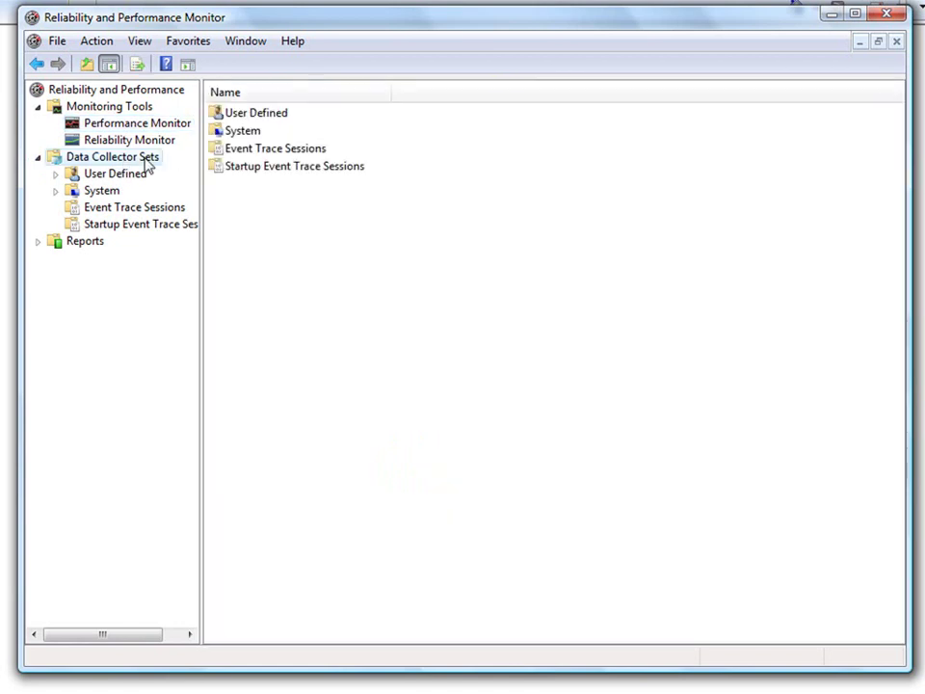
pyautogui.click(126, 176)
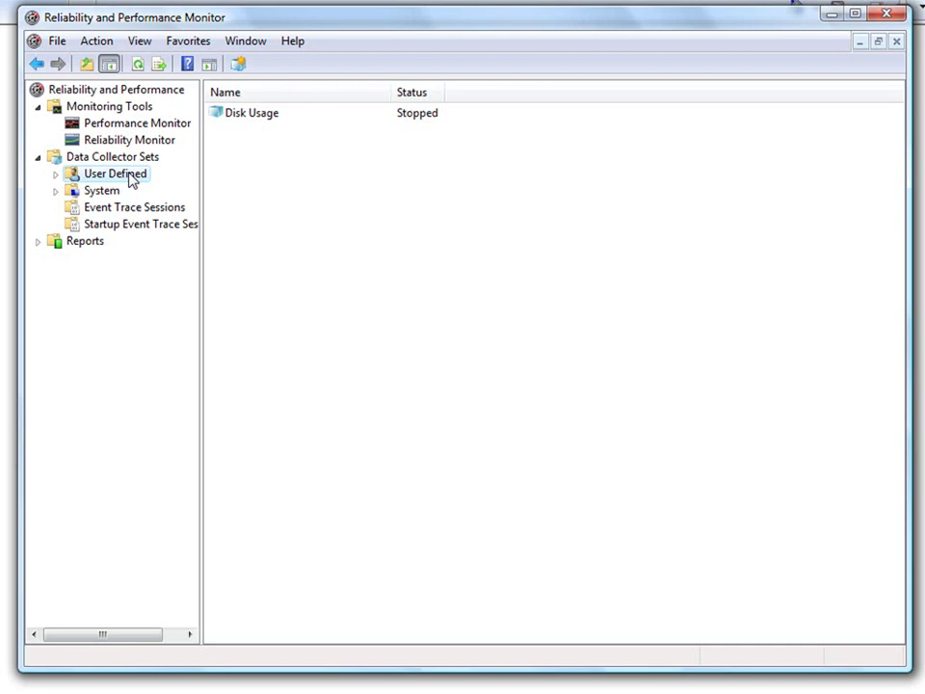
pyautogui.rightClick(132, 181)
# - Start a new data collector set named 'My Data', created manually to log performance counters
pyautogui.moveTo(177, 196)
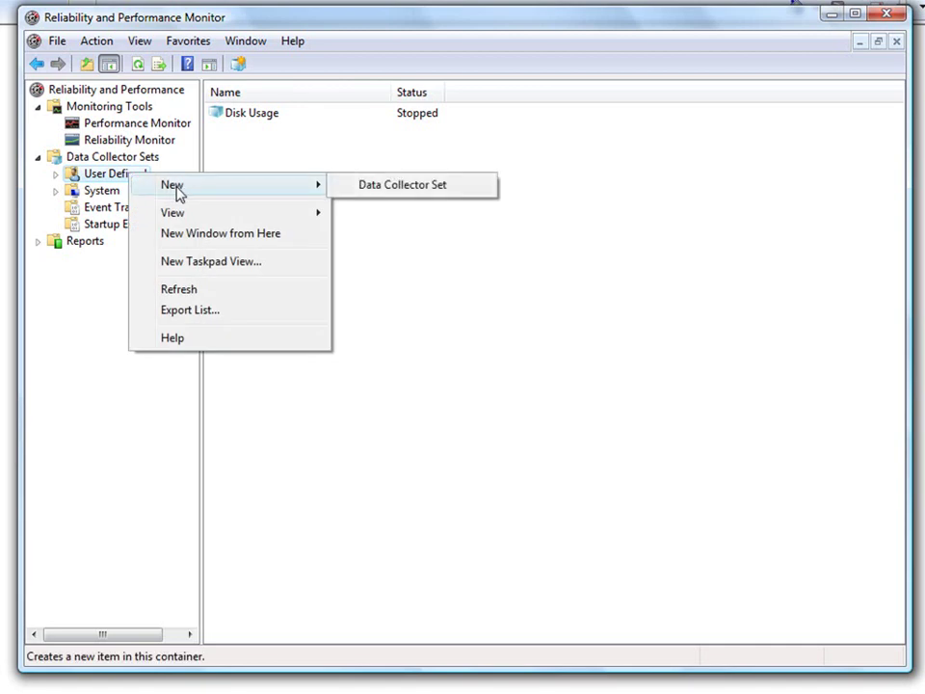
pyautogui.click(374, 186)
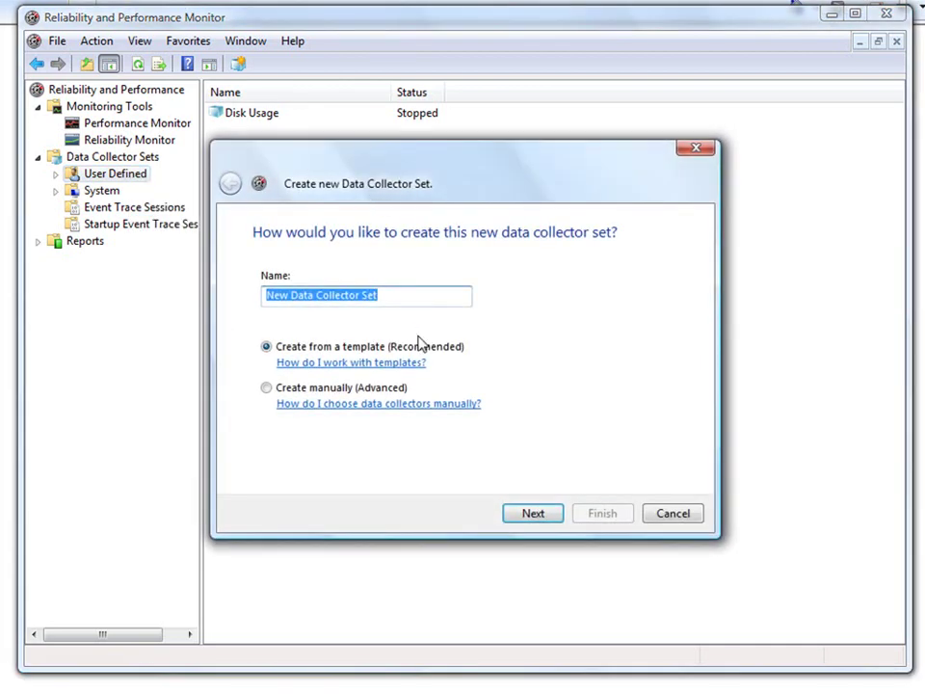
pyautogui.write('My ')
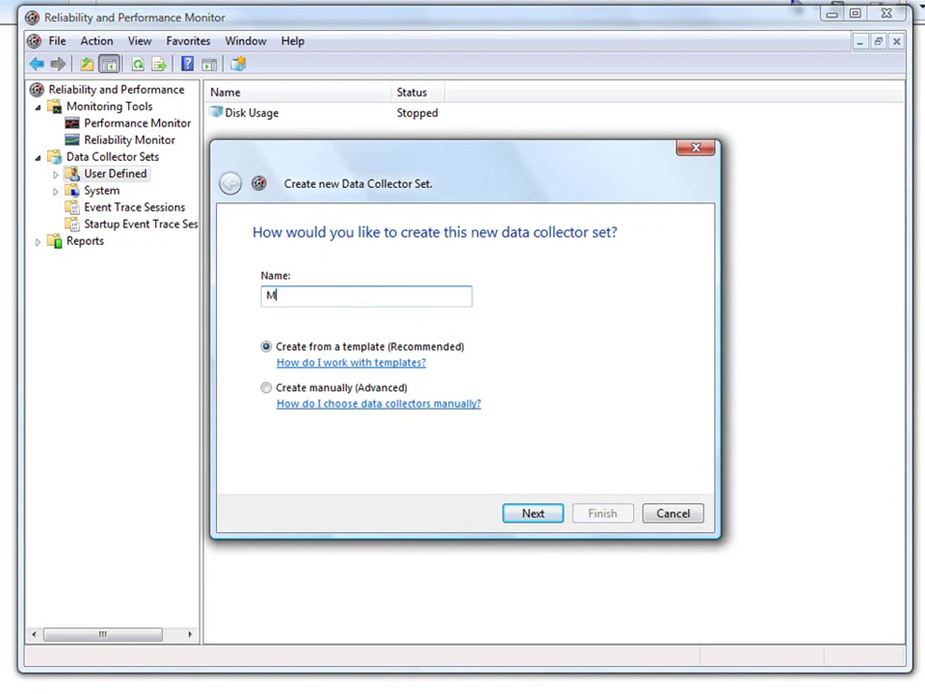
pyautogui.write('Data')
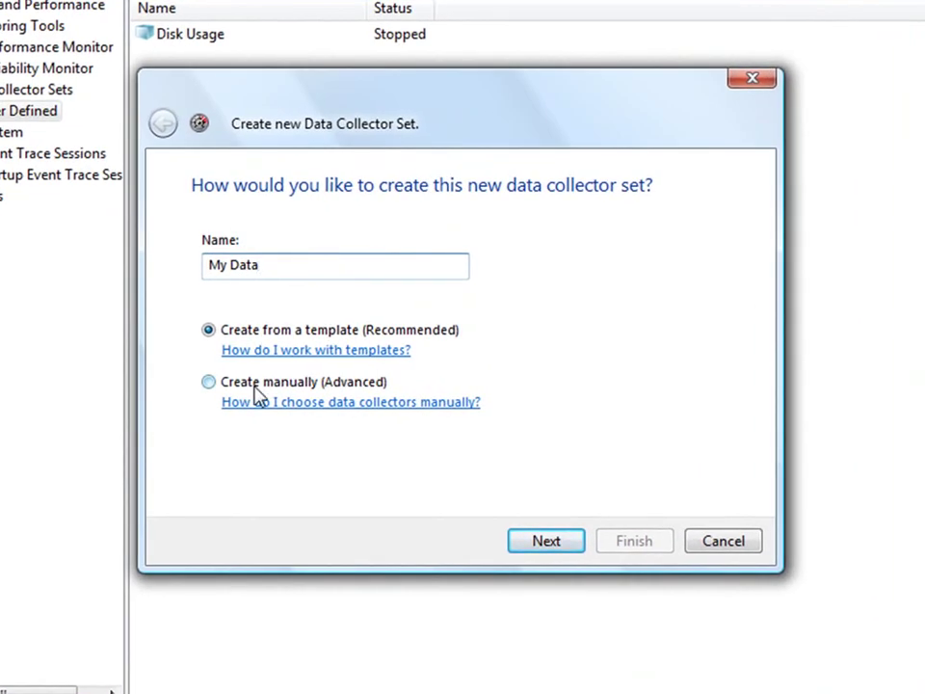
pyautogui.click(256, 387)
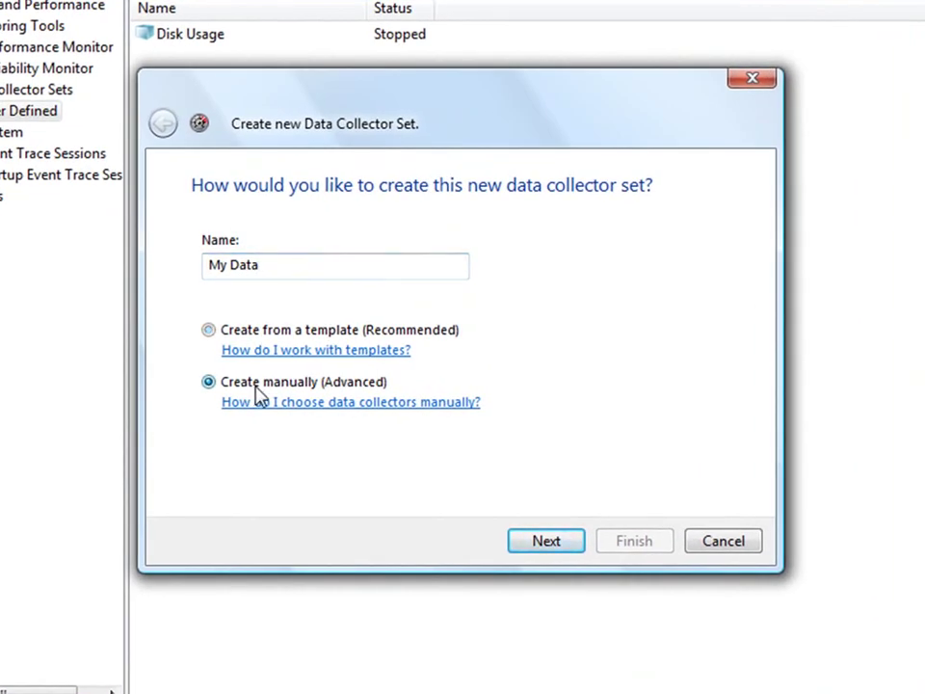
pyautogui.click(546, 541)
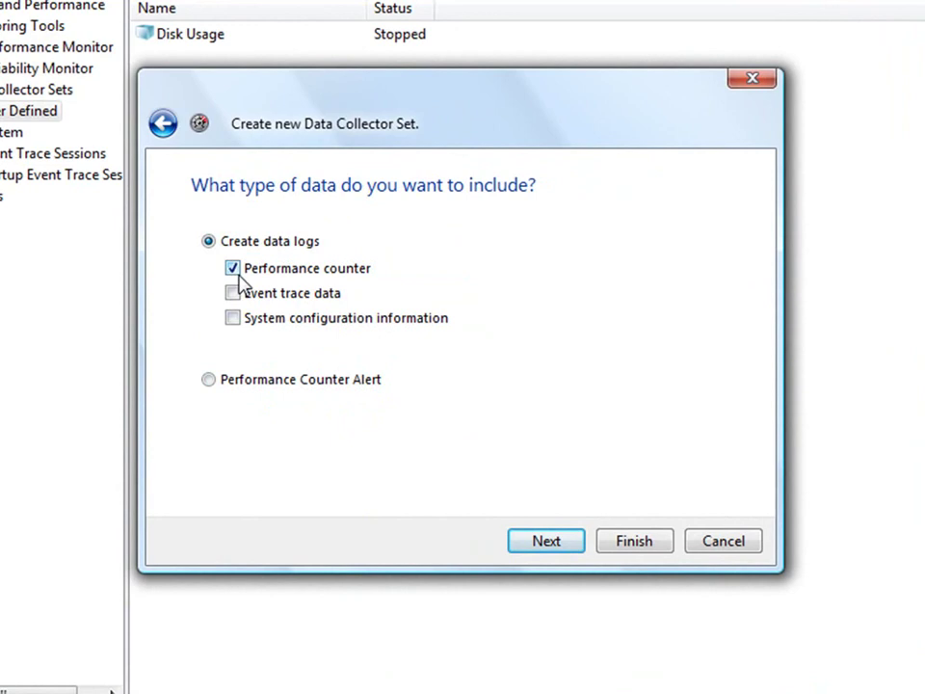
pyautogui.click(561, 543)
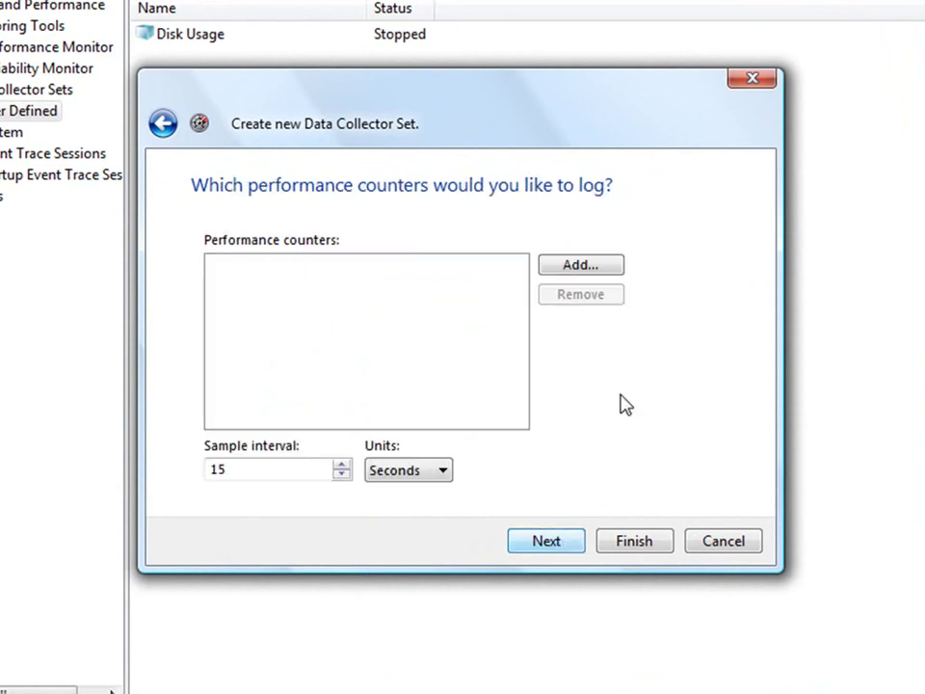
pyautogui.click(592, 265)
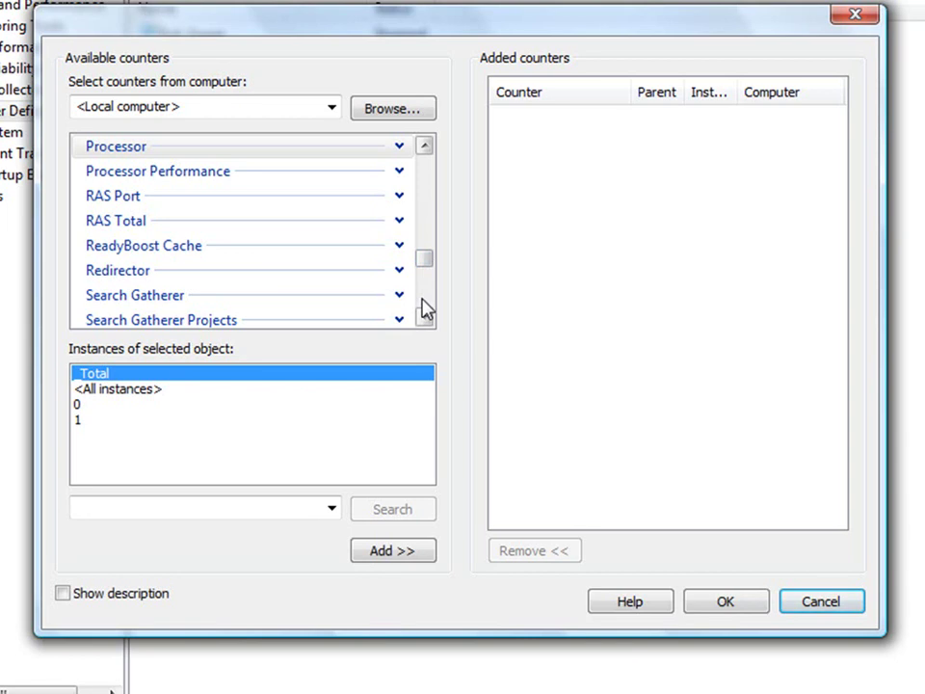
# - Add the Processor > % Processor Time counter to My Data
pyautogui.click(399, 146)
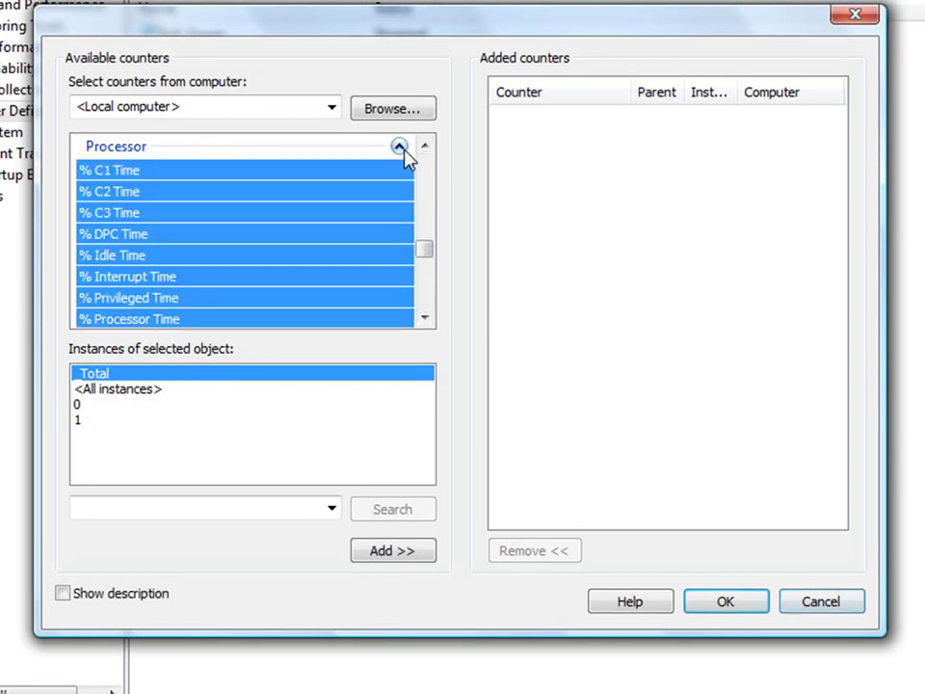
pyautogui.click(424, 318)
pyautogui.click(424, 317)
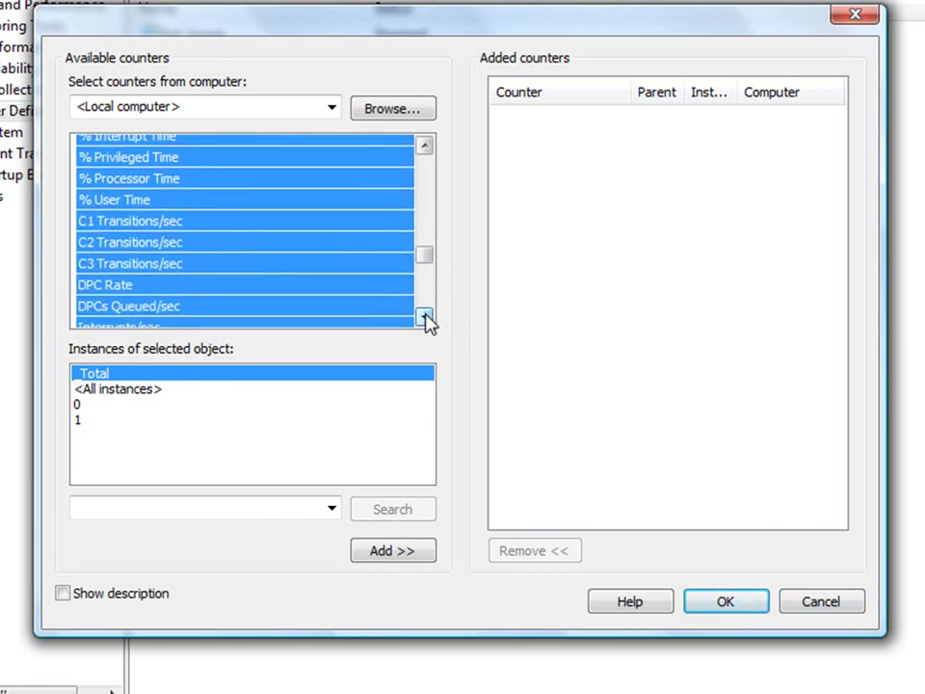
pyautogui.click(424, 317)
pyautogui.click(424, 317)
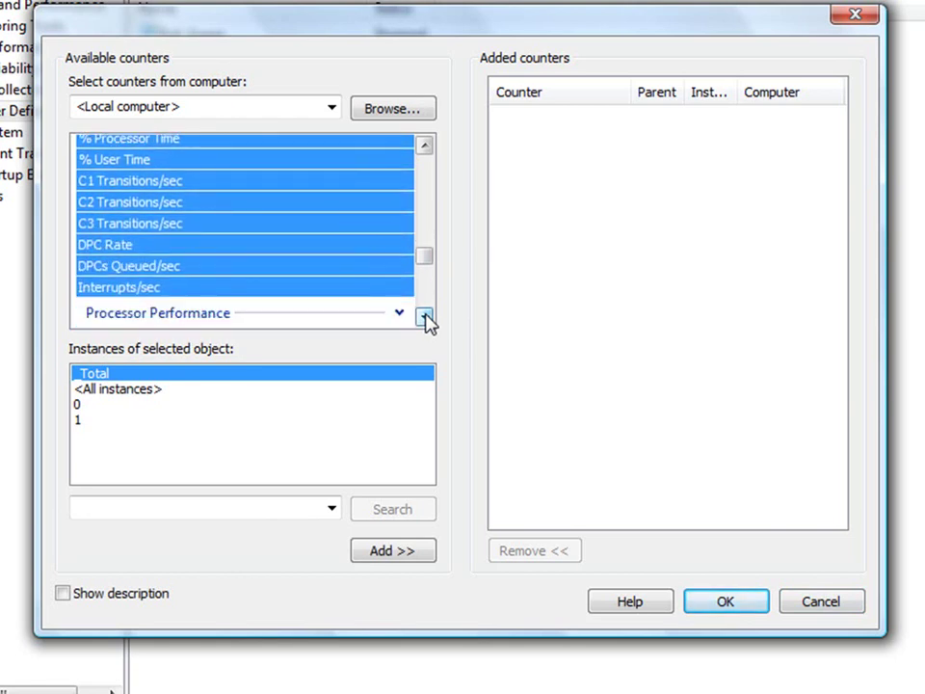
pyautogui.click(430, 149)
pyautogui.click(429, 149)
pyautogui.click(346, 181)
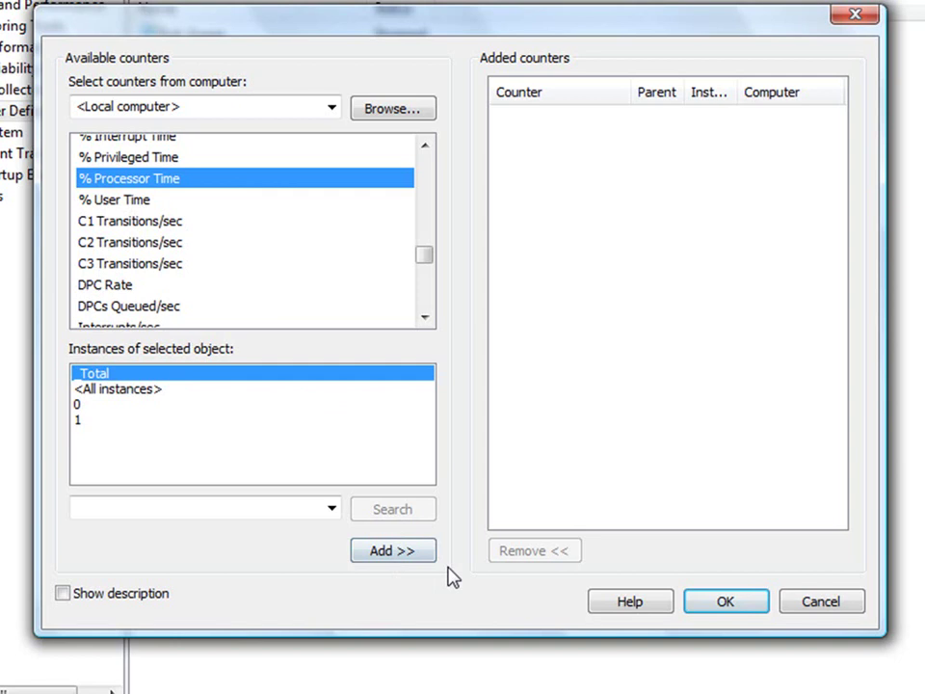
pyautogui.click(391, 551)
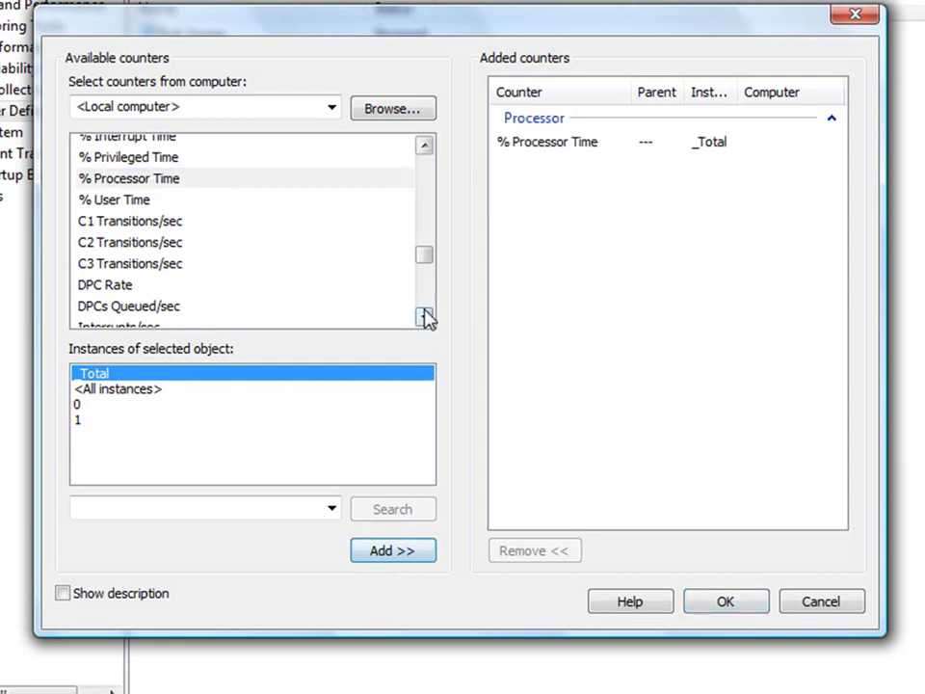
# - Add the PhysicalDisk counters % Disk Read Time and % Disk Write Time
pyautogui.click(425, 317)
pyautogui.click(425, 317)
pyautogui.click(425, 317)
pyautogui.click(425, 317)
pyautogui.click(425, 317)
pyautogui.click(425, 317)
pyautogui.click(425, 317)
pyautogui.click(425, 317)
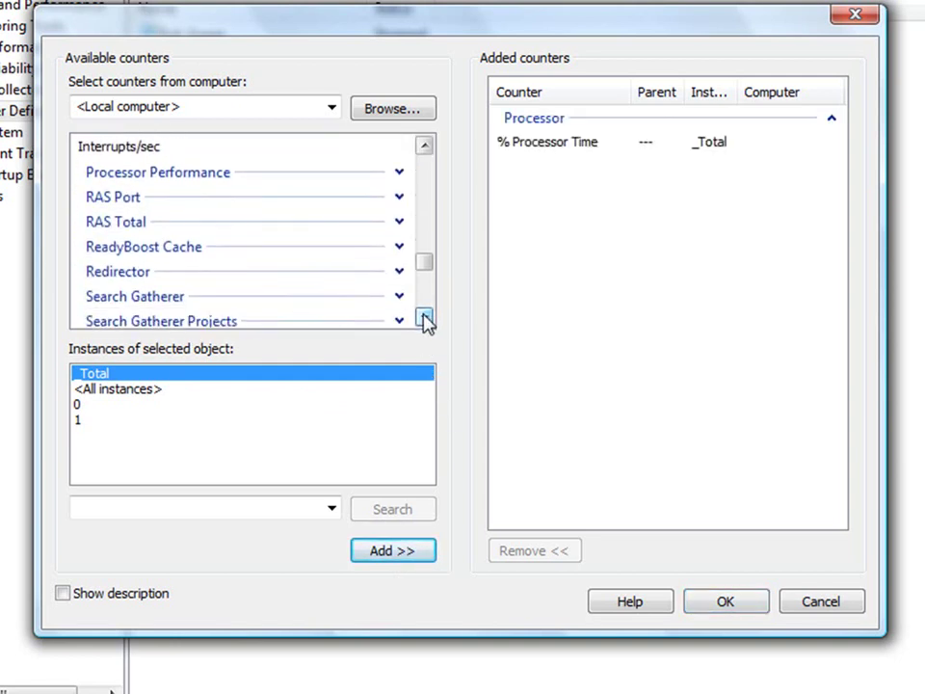
pyautogui.click(425, 317)
pyautogui.click(425, 317)
pyautogui.click(425, 317)
pyautogui.click(425, 317)
pyautogui.click(425, 317)
pyautogui.click(425, 317)
pyautogui.click(425, 317)
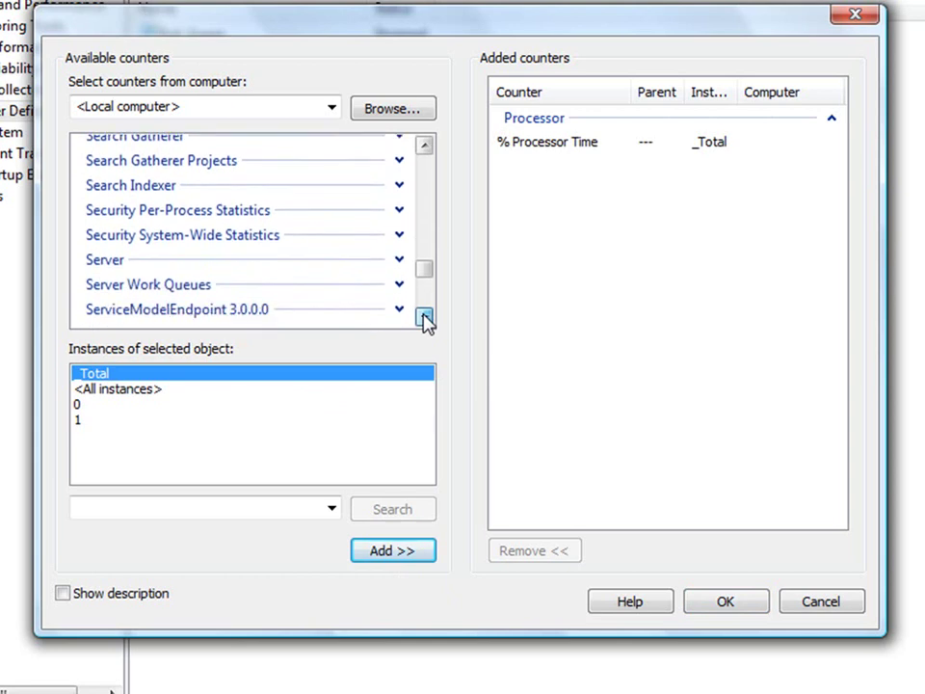
pyautogui.click(425, 317)
pyautogui.click(425, 317)
pyautogui.click(425, 145)
pyautogui.click(425, 144)
pyautogui.click(425, 145)
pyautogui.click(425, 145)
pyautogui.click(425, 145)
pyautogui.click(425, 145)
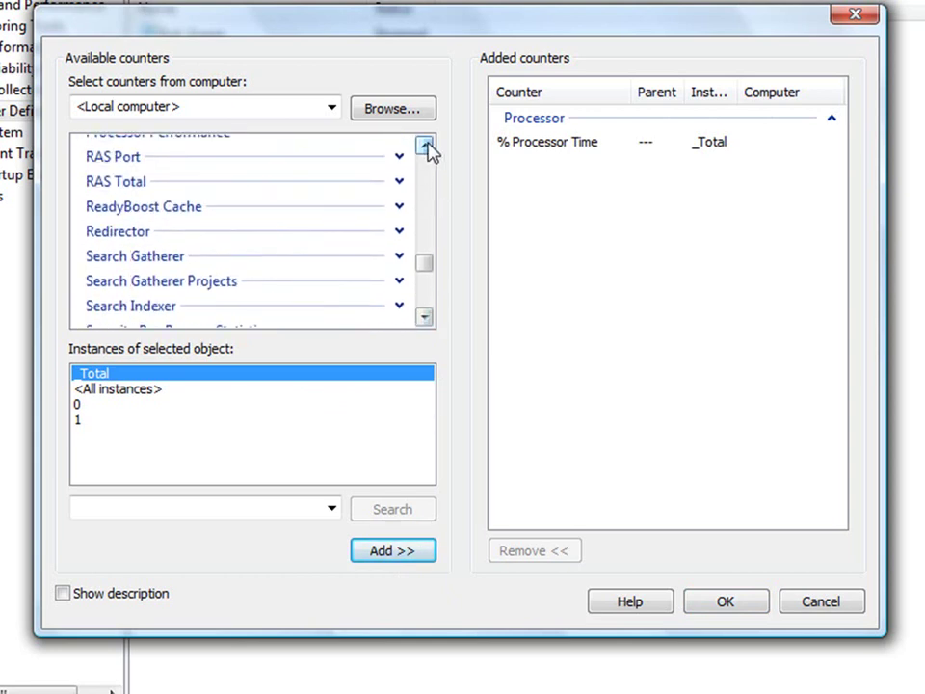
pyautogui.click(425, 144)
pyautogui.click(425, 145)
pyautogui.click(425, 145)
pyautogui.click(425, 145)
pyautogui.click(425, 144)
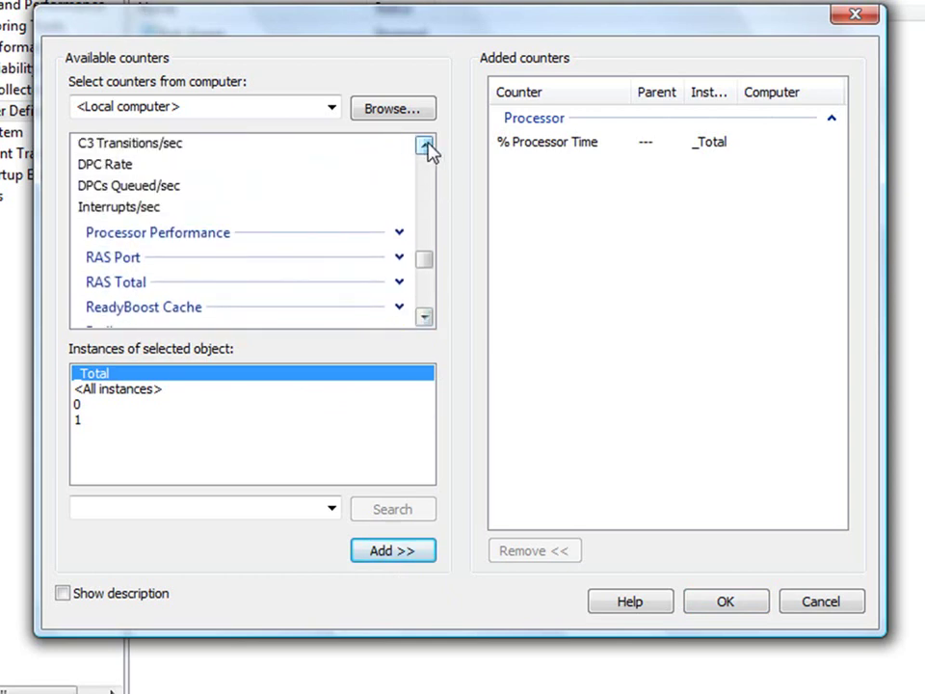
pyautogui.click(425, 144)
pyautogui.click(425, 145)
pyautogui.click(425, 144)
pyautogui.click(425, 144)
pyautogui.click(424, 145)
pyautogui.click(425, 145)
pyautogui.click(425, 145)
pyautogui.click(425, 145)
pyautogui.click(425, 144)
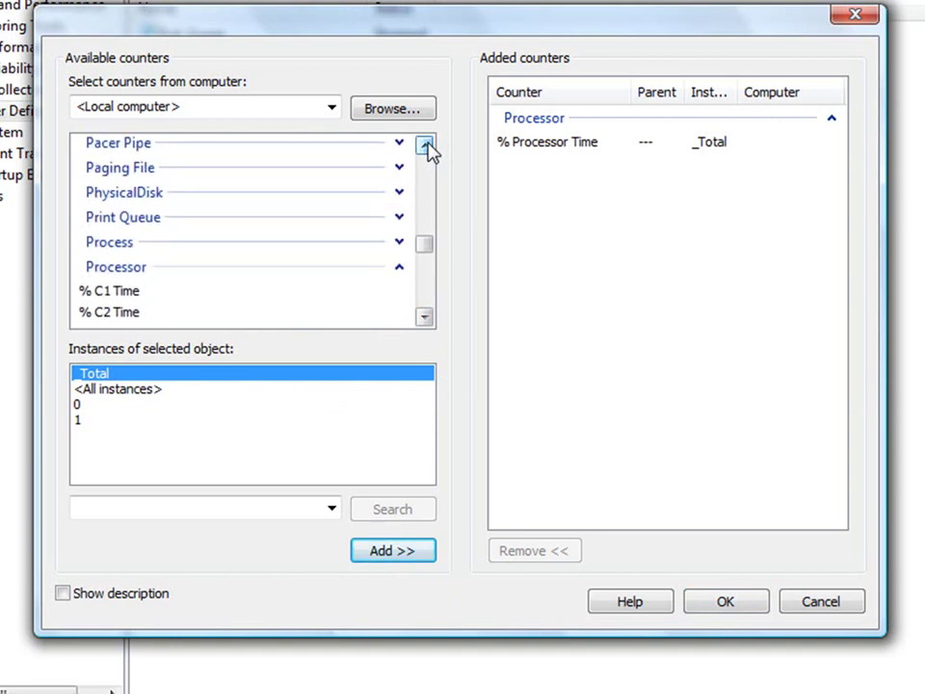
pyautogui.click(399, 193)
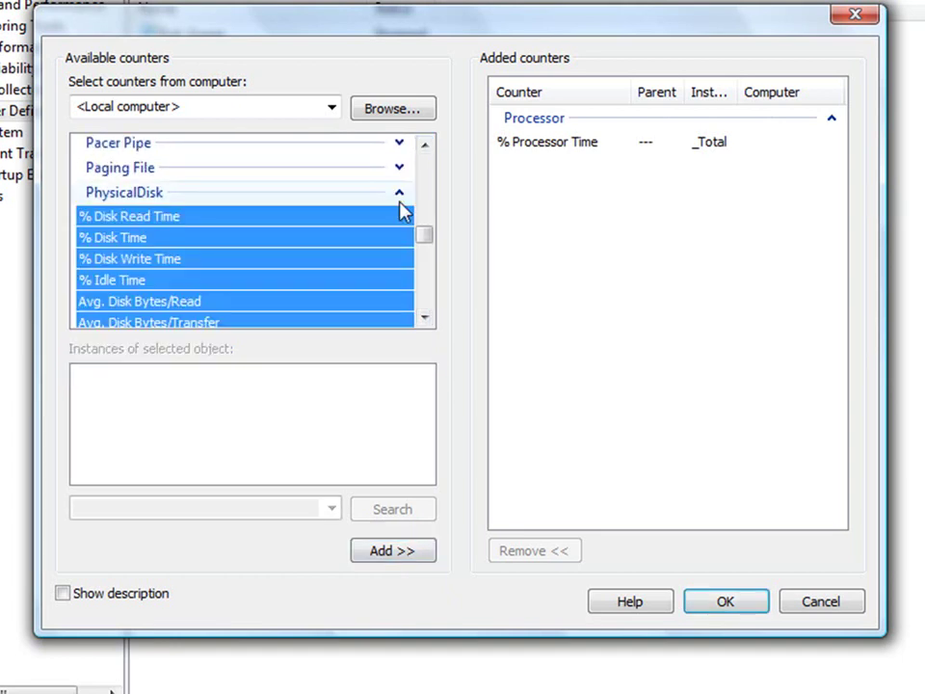
pyautogui.click(186, 241)
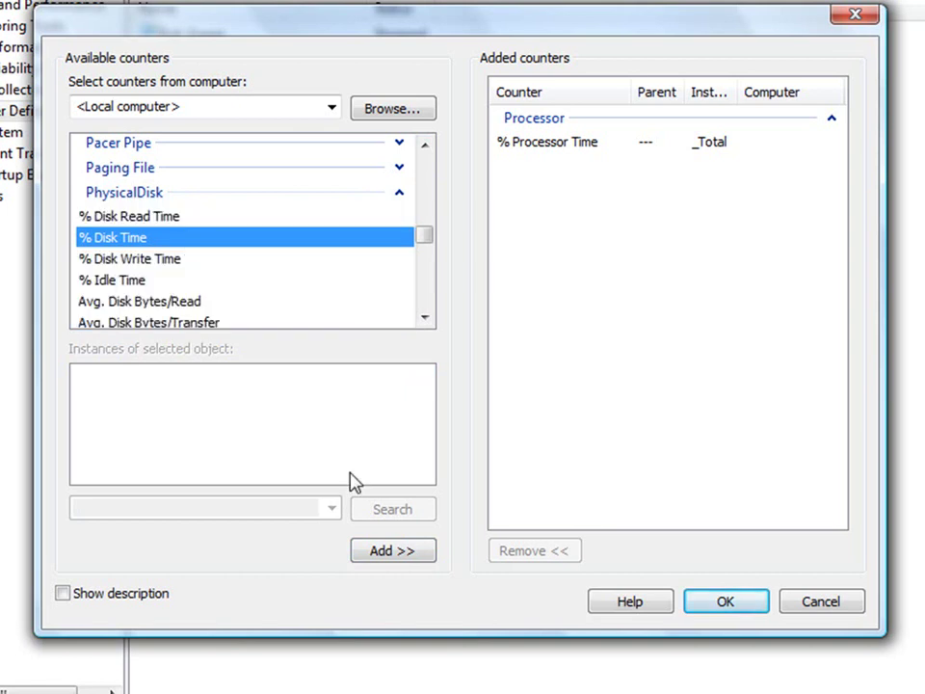
pyautogui.click(231, 216)
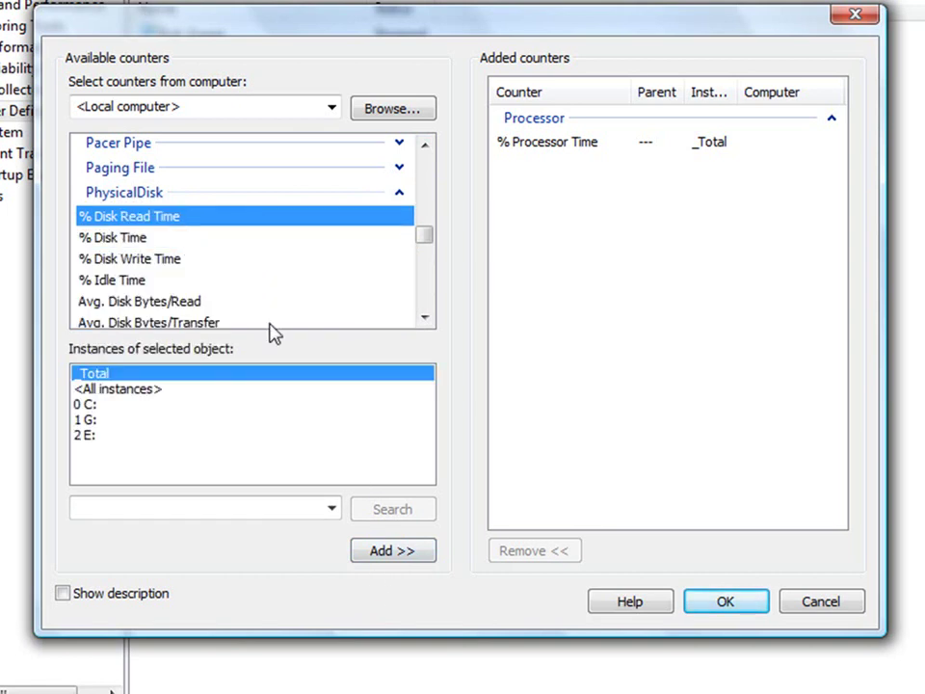
pyautogui.click(380, 550)
pyautogui.click(194, 260)
pyautogui.click(390, 551)
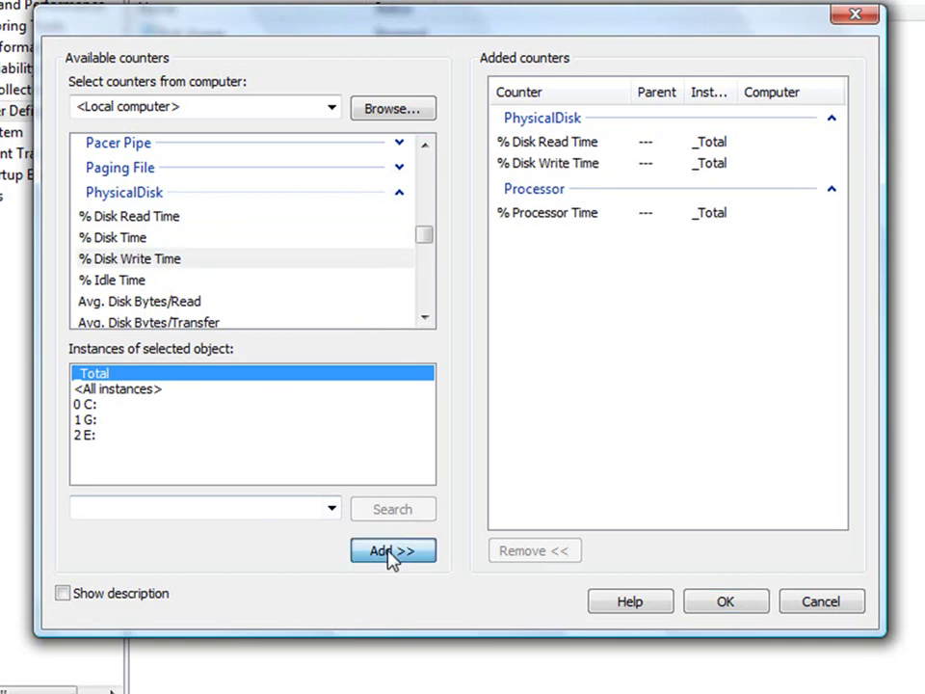
# - Confirm the three counters and set the sample interval to 5 seconds
pyautogui.click(725, 604)
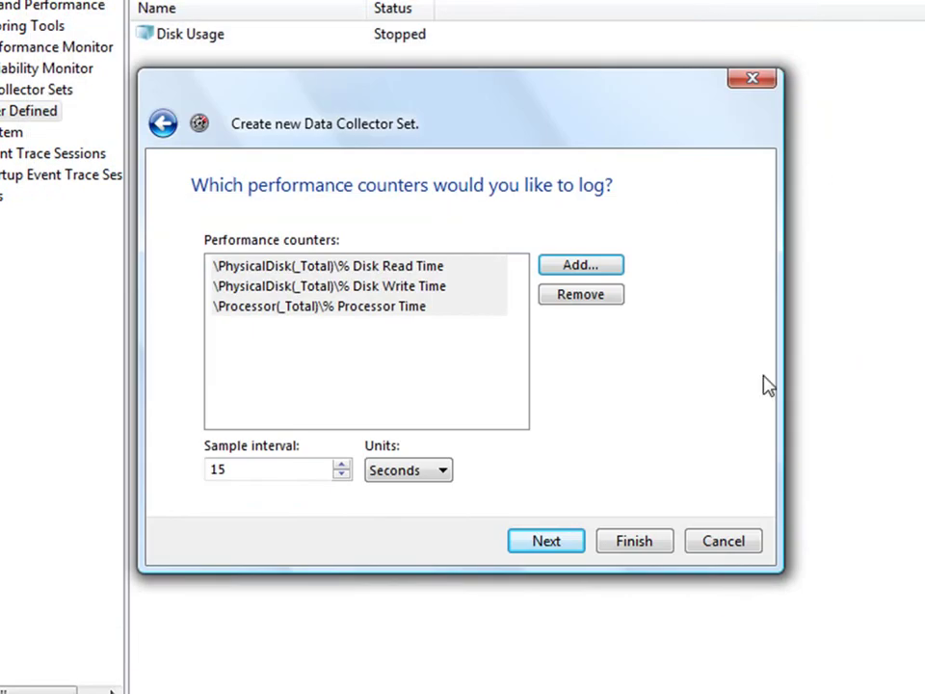
pyautogui.click(314, 471)
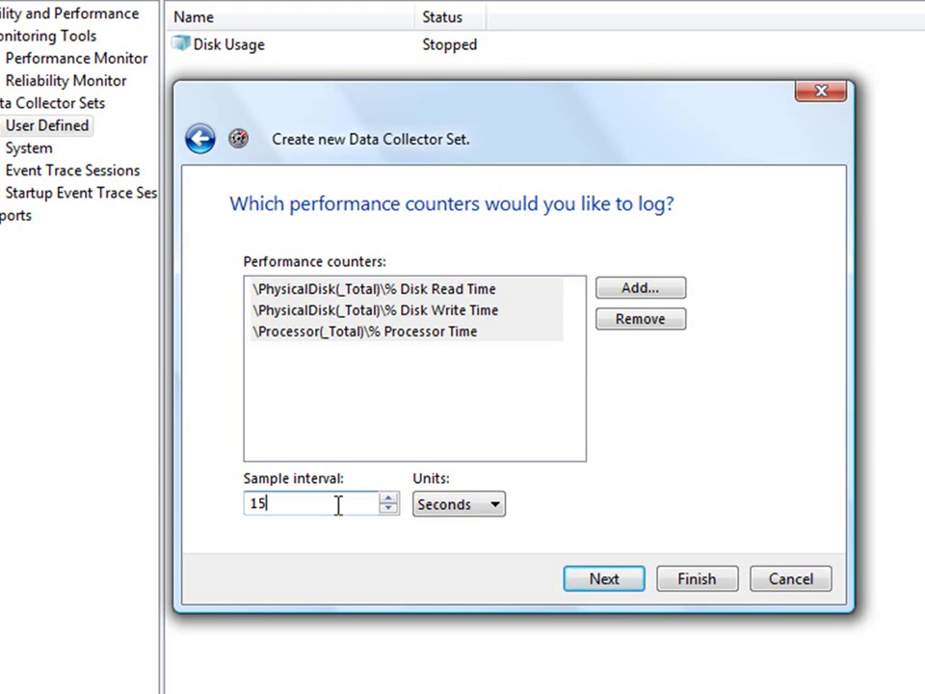
pyautogui.moveTo(337, 505); pyautogui.dragTo(251, 502)
pyautogui.write('300')
pyautogui.press('BackSpace')
pyautogui.press('BackSpace')
pyautogui.press('BackSpace')
pyautogui.write('5')
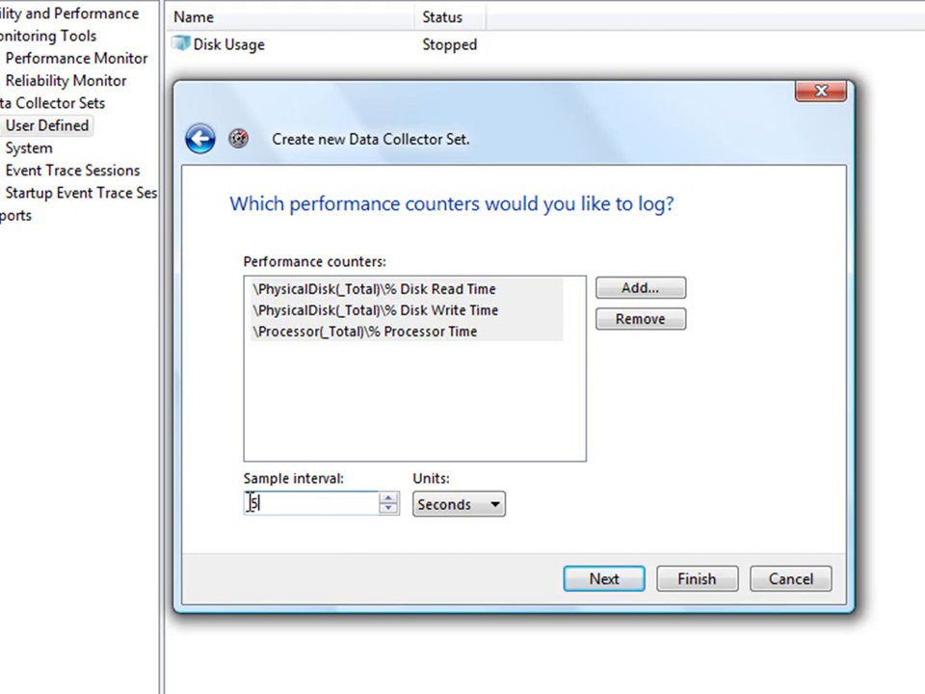
# - Keep the default root directory and finish creating the My Data set
pyautogui.click(616, 578)
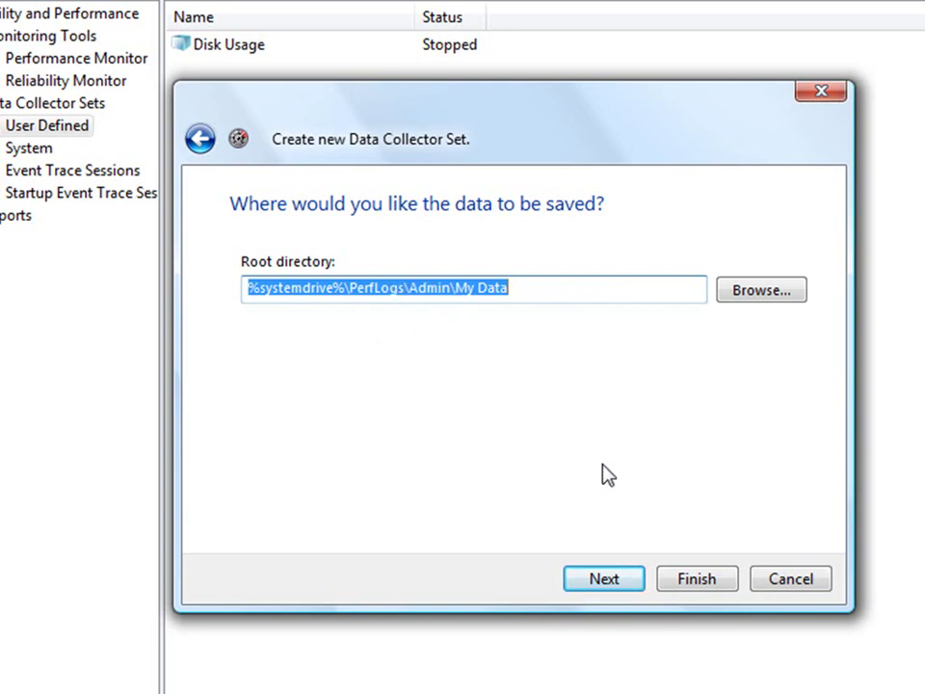
pyautogui.click(615, 581)
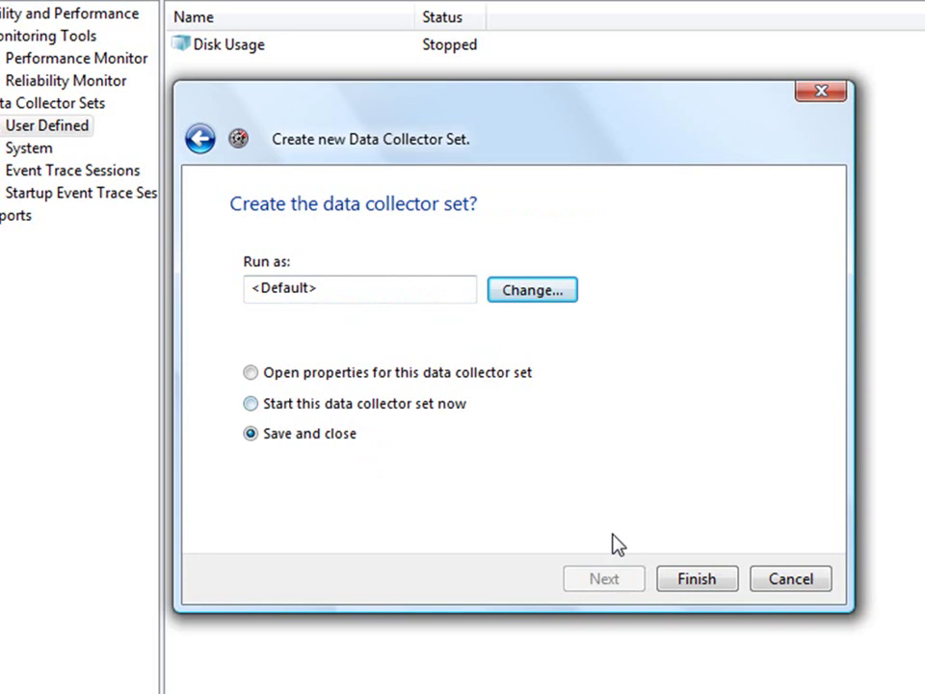
pyautogui.click(706, 586)
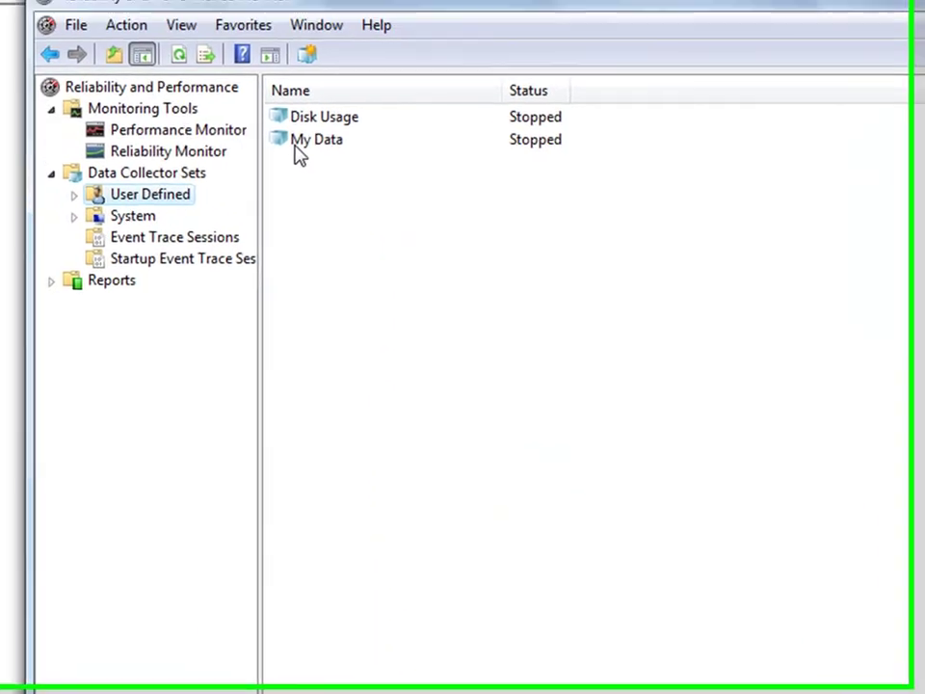
# - Review My Data's Schedule, Security, Directory and Stop Condition properties unchanged, then start the set
pyautogui.rightClick(301, 141)
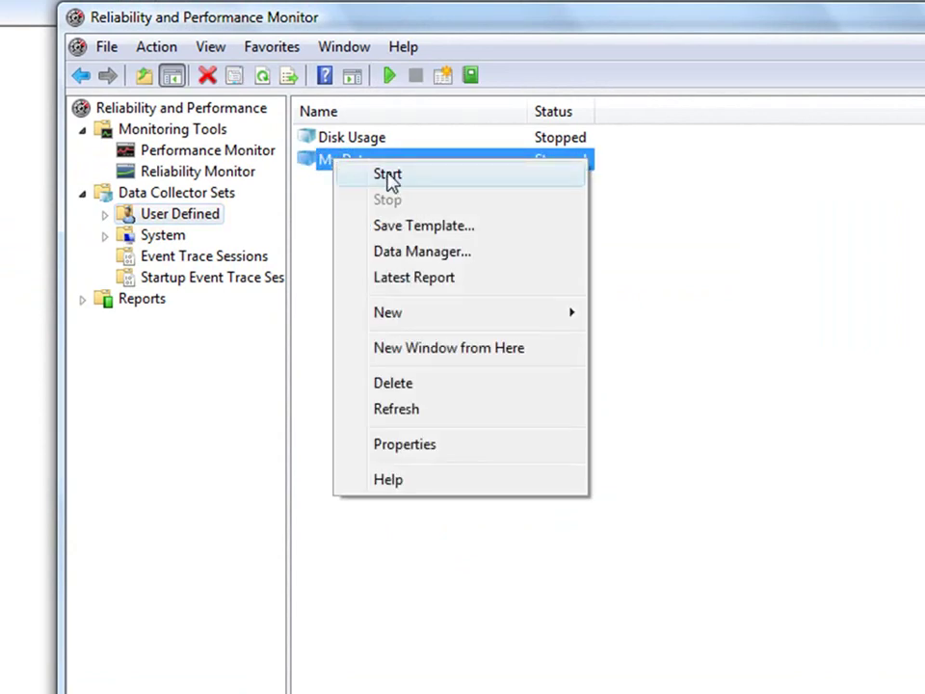
pyautogui.click(433, 446)
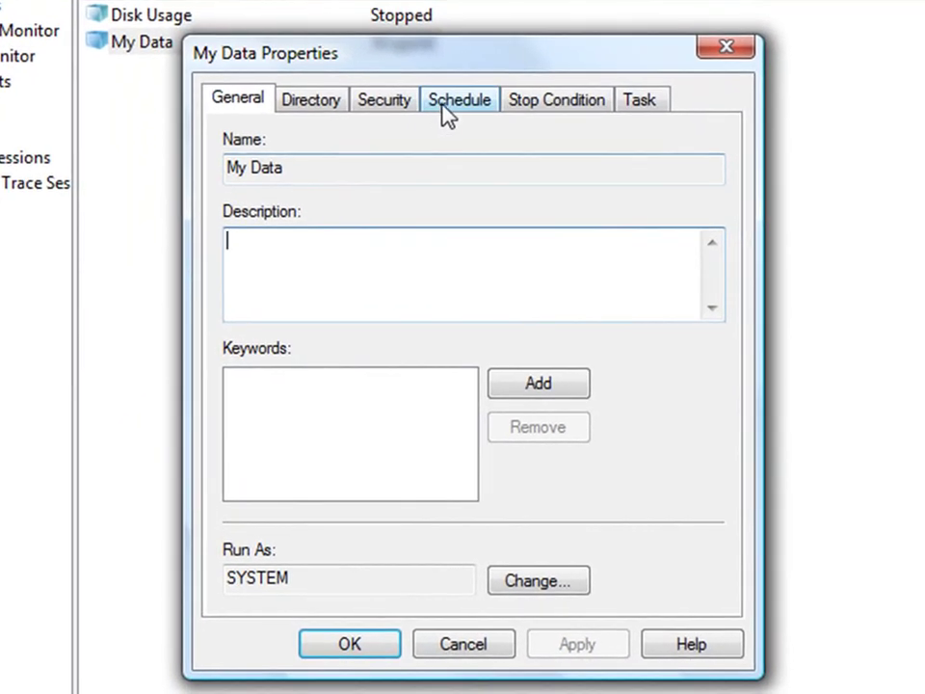
pyautogui.click(610, 206)
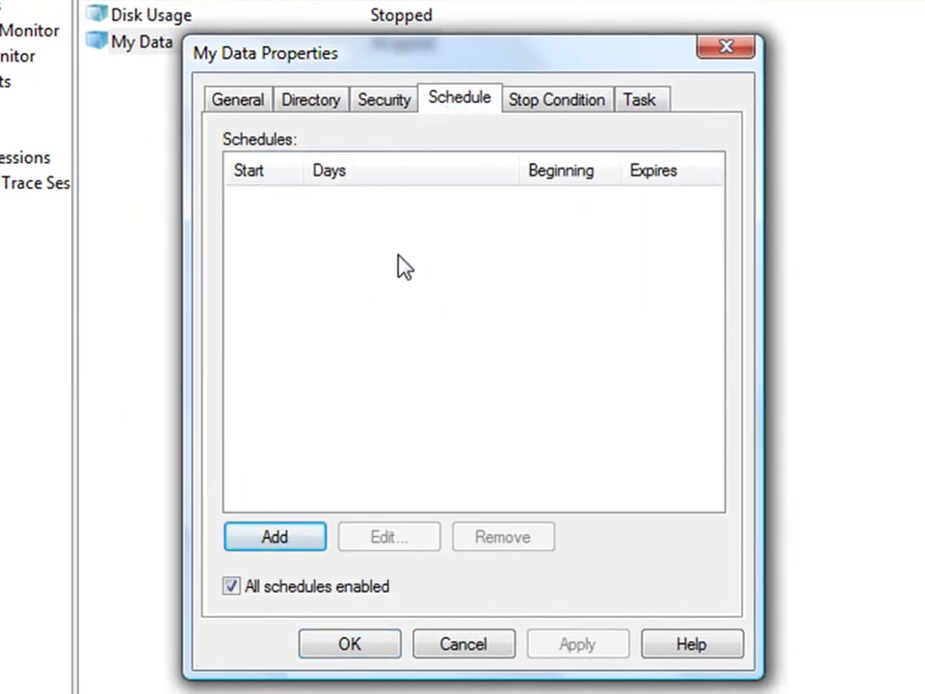
pyautogui.click(385, 99)
pyautogui.click(313, 108)
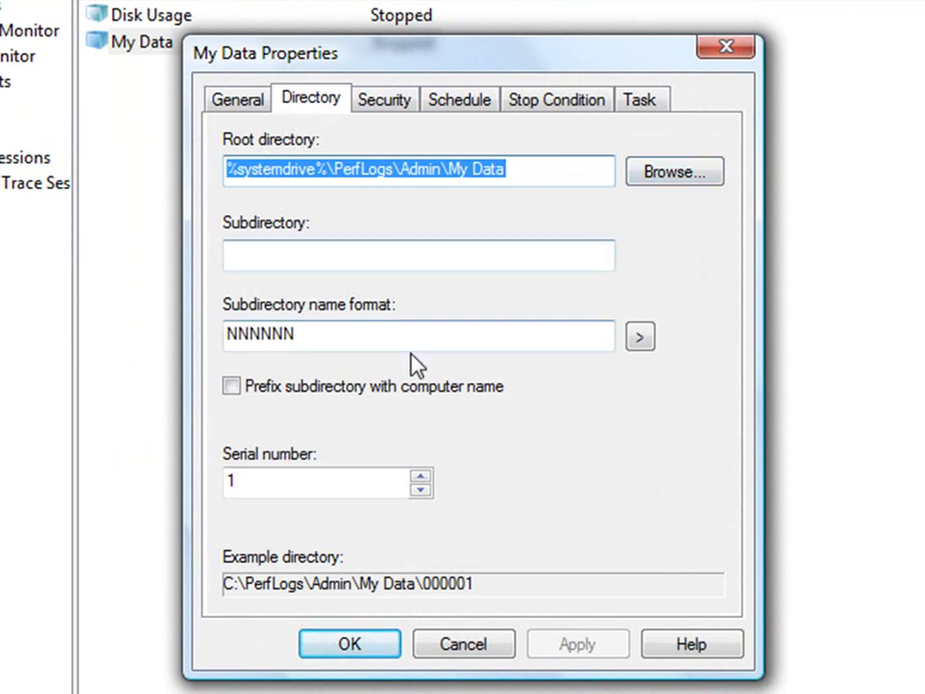
pyautogui.click(558, 101)
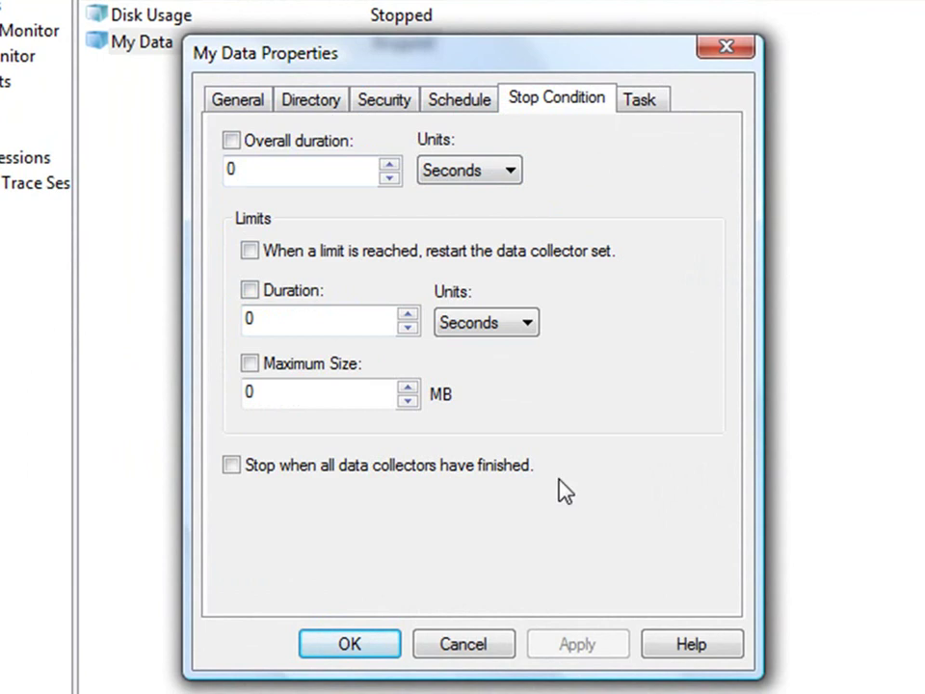
pyautogui.click(471, 652)
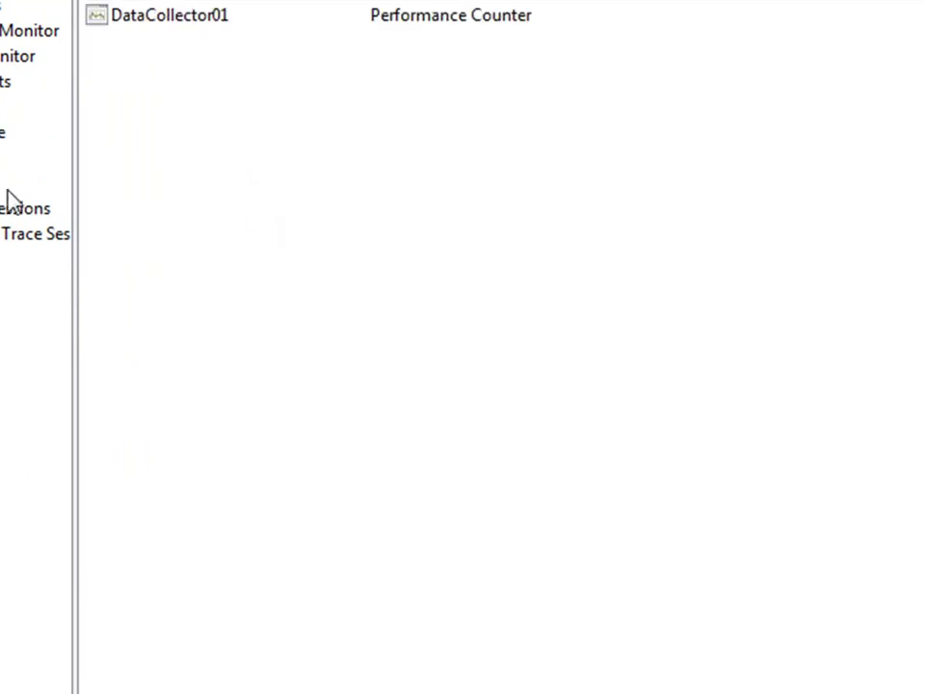
pyautogui.rightClick(77, 205)
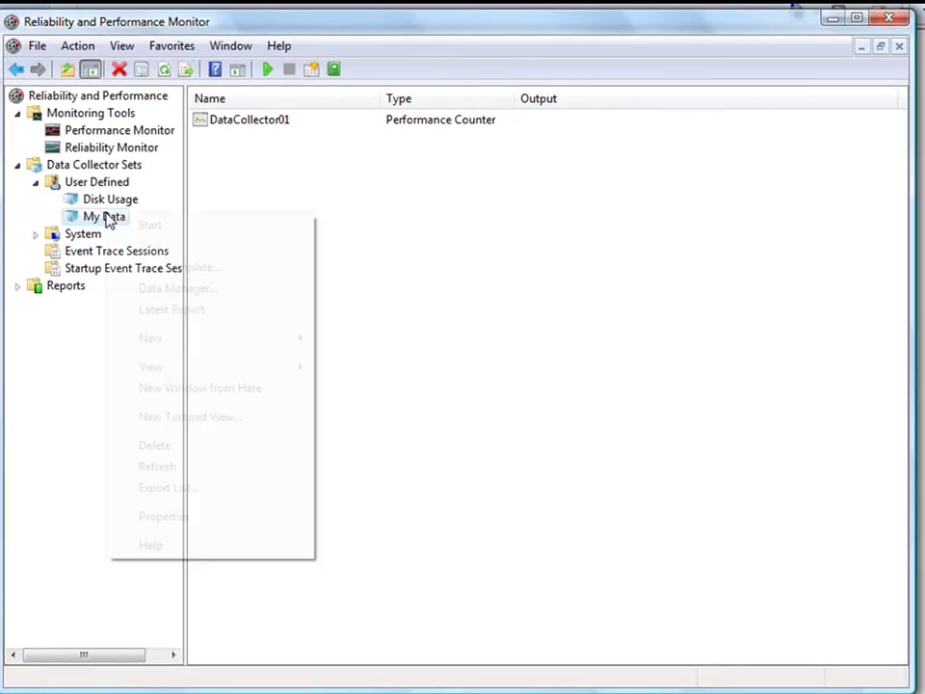
pyautogui.click(144, 227)
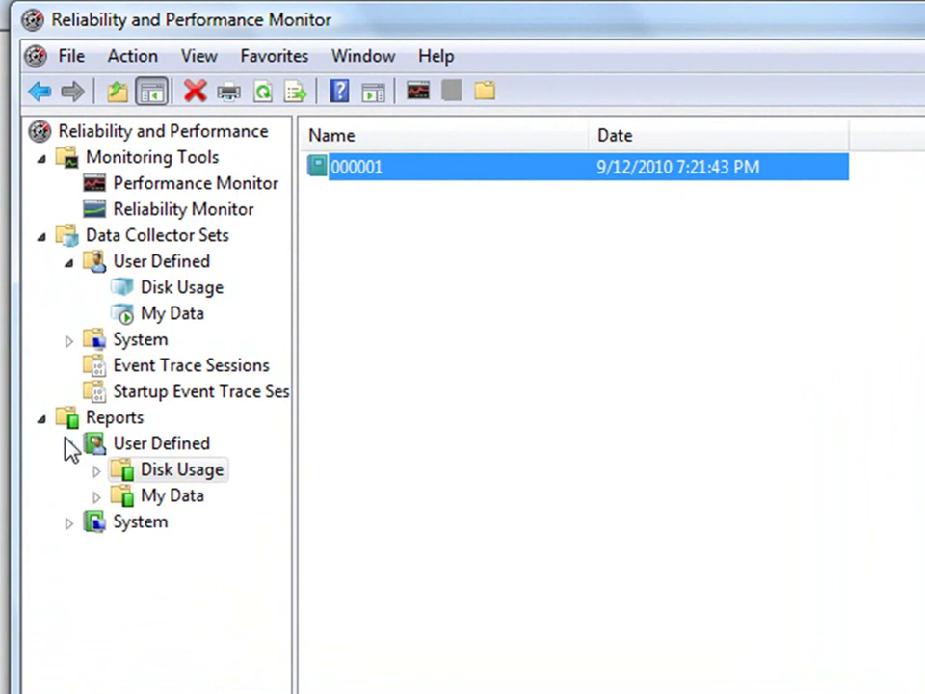
# - Open Reports > User Defined and list the Disk Usage reports, showing report 000001
pyautogui.click(120, 422)
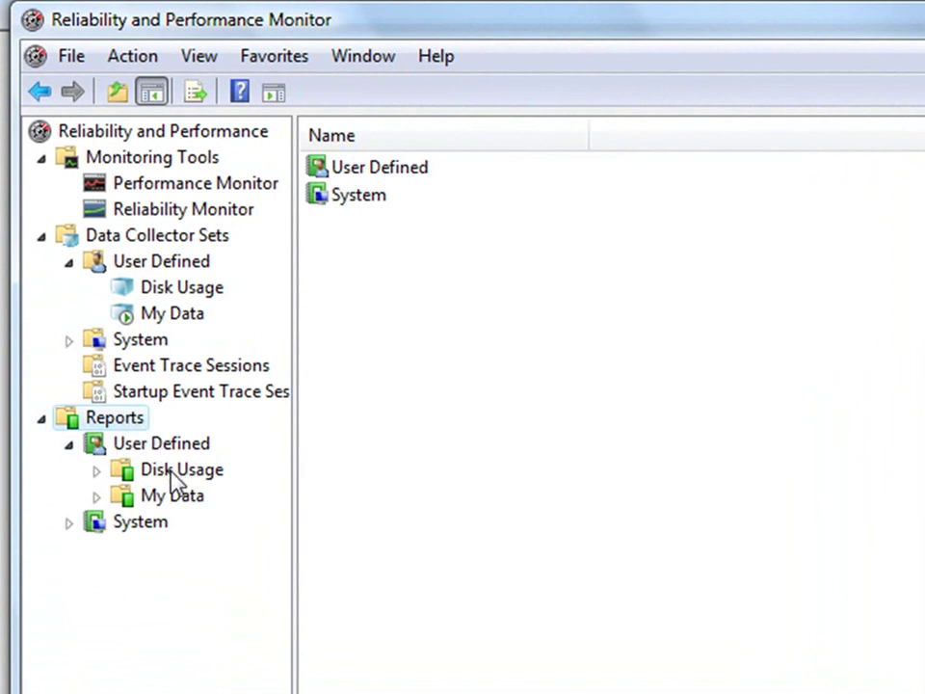
pyautogui.click(182, 497)
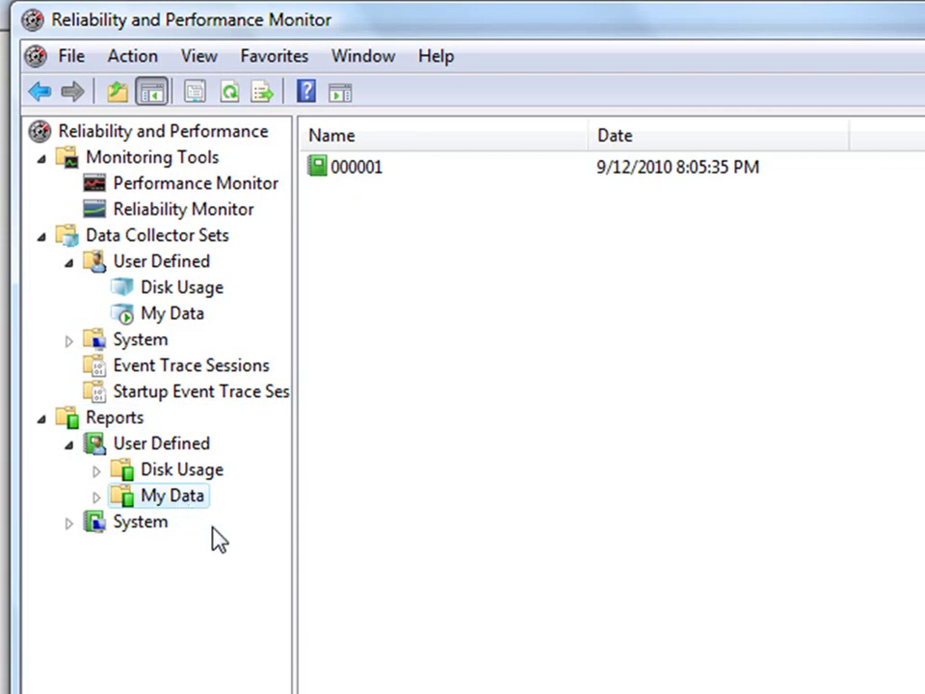
pyautogui.click(214, 476)
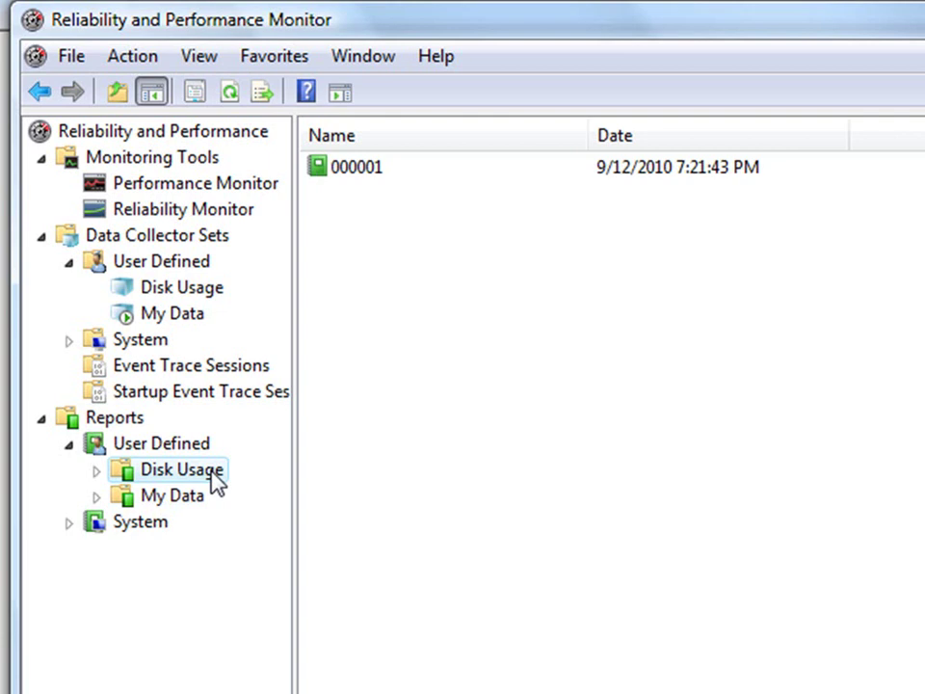
# - Open report 000001 and graph % Disk Time, % Disk Read Time and % Disk Write Time for 0 C:
pyautogui.doubleClick(361, 169)
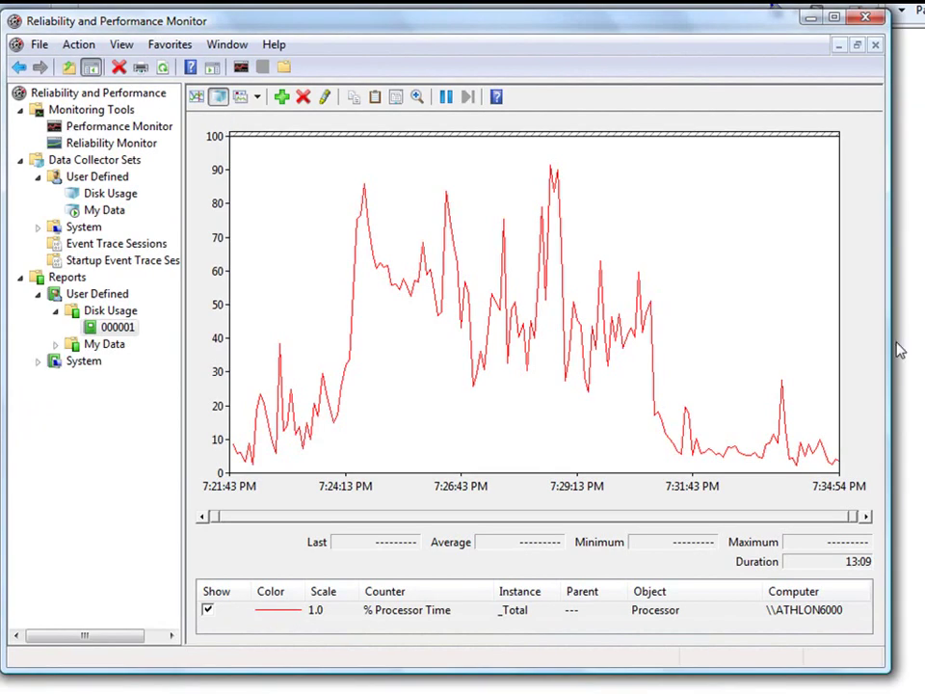
pyautogui.moveTo(884, 341); pyautogui.dragTo(924, 345)
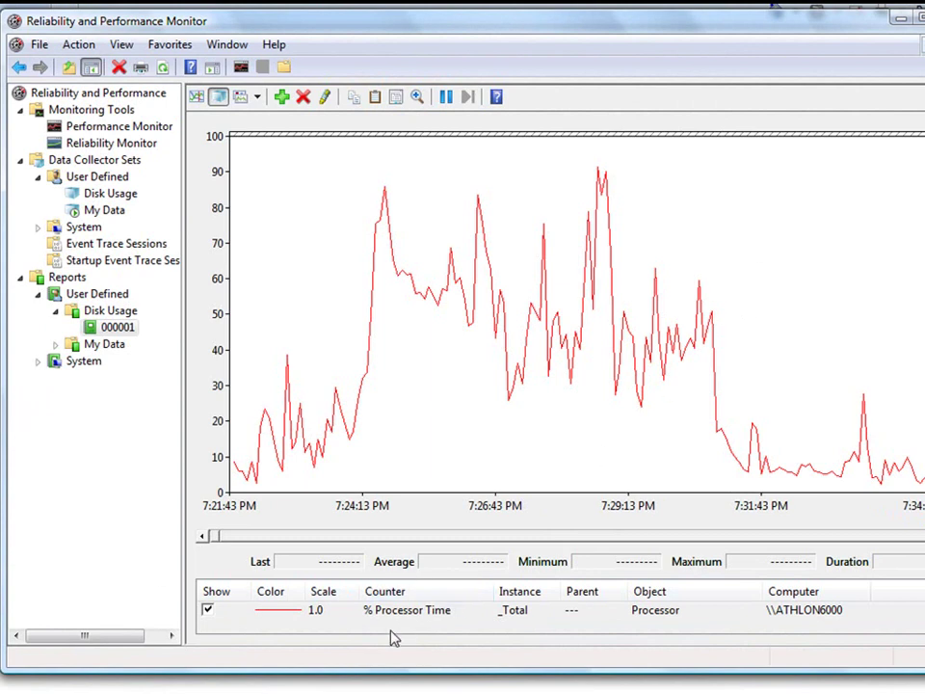
pyautogui.click(283, 103)
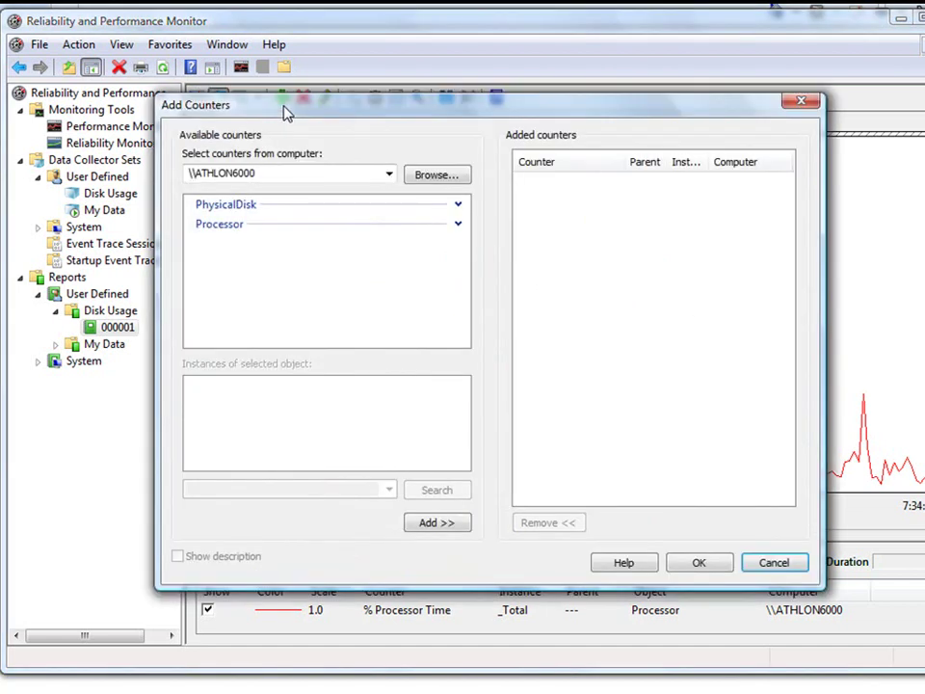
pyautogui.click(457, 205)
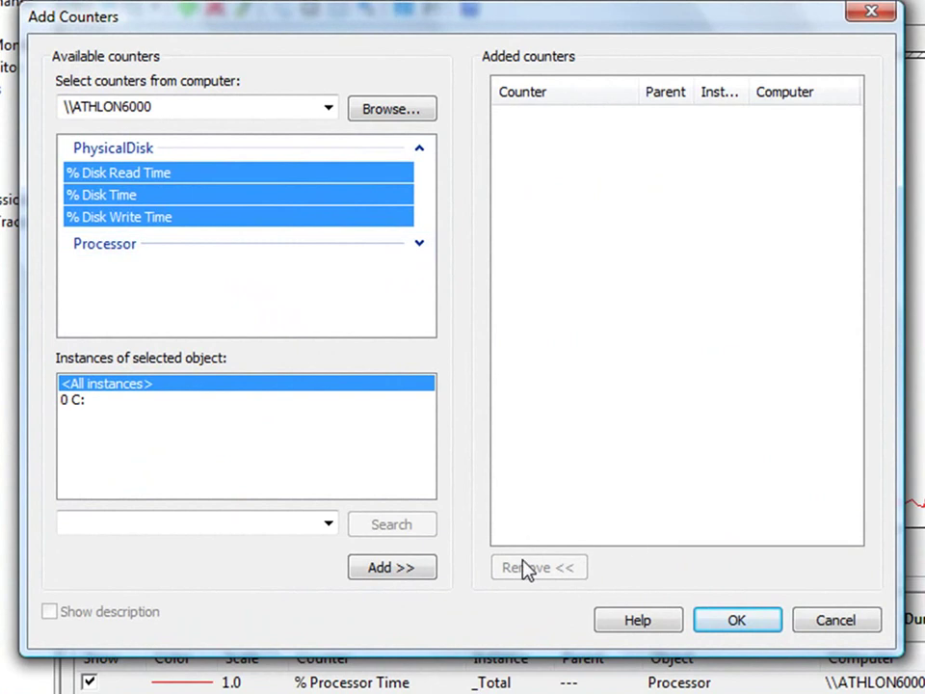
pyautogui.click(444, 523)
pyautogui.click(403, 569)
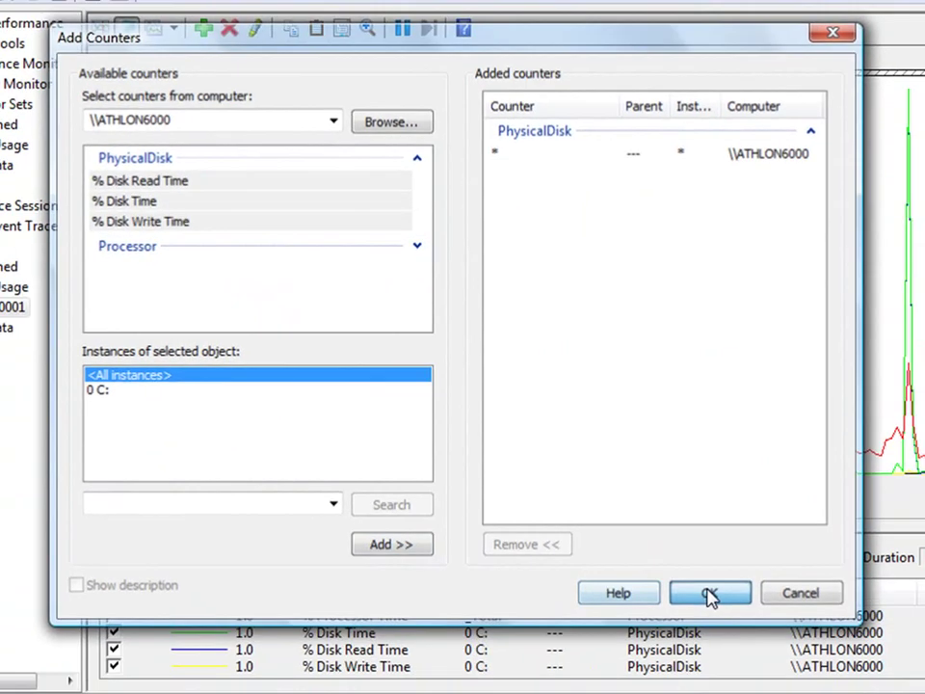
pyautogui.click(736, 619)
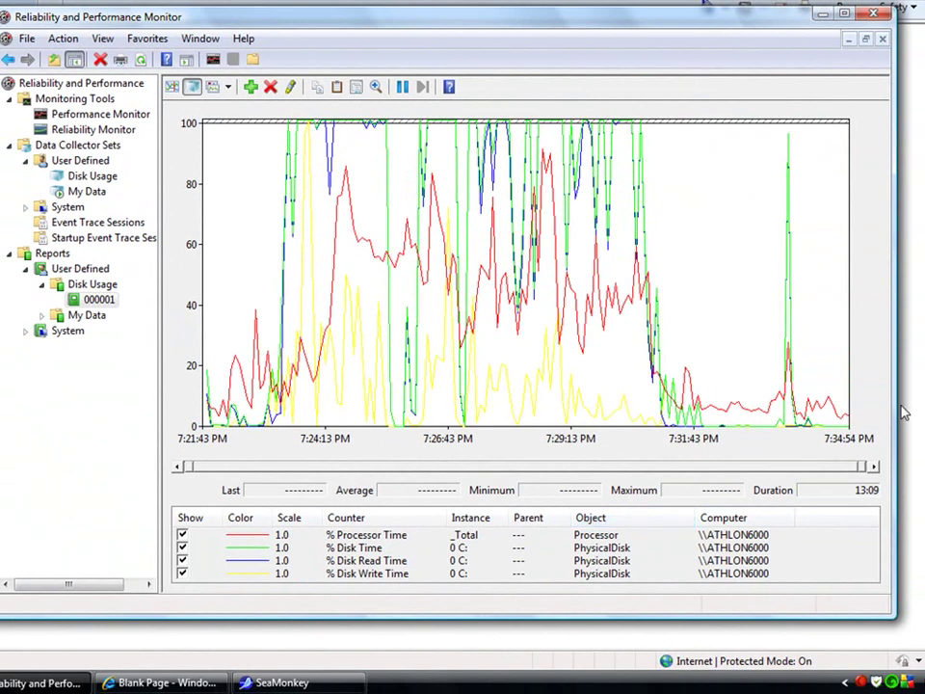
# - Hide the % Disk Read Time line, toggling % Disk Time off and back on
pyautogui.click(182, 561)
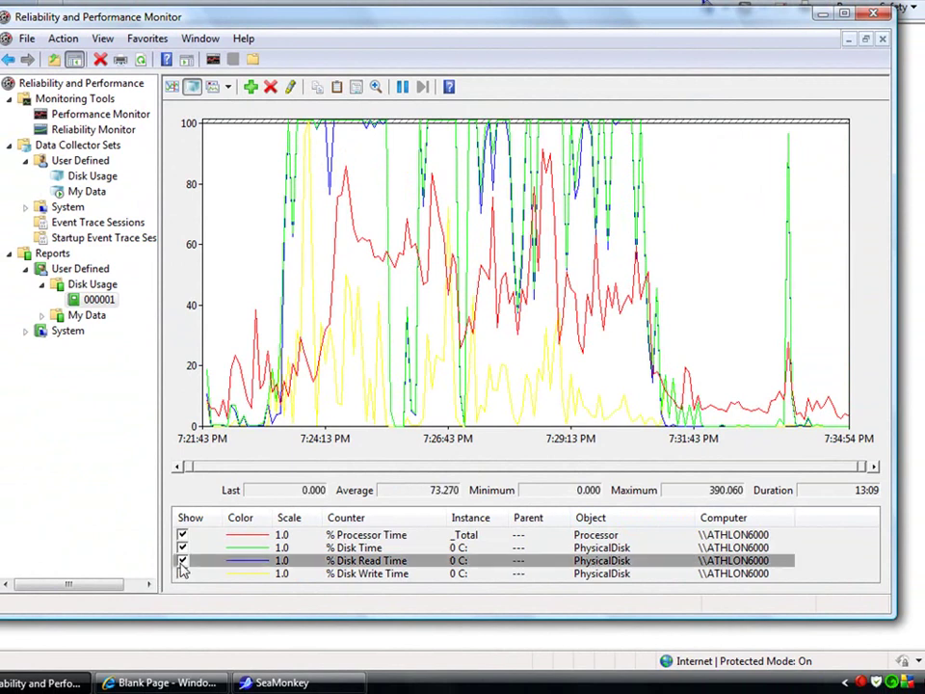
pyautogui.click(182, 548)
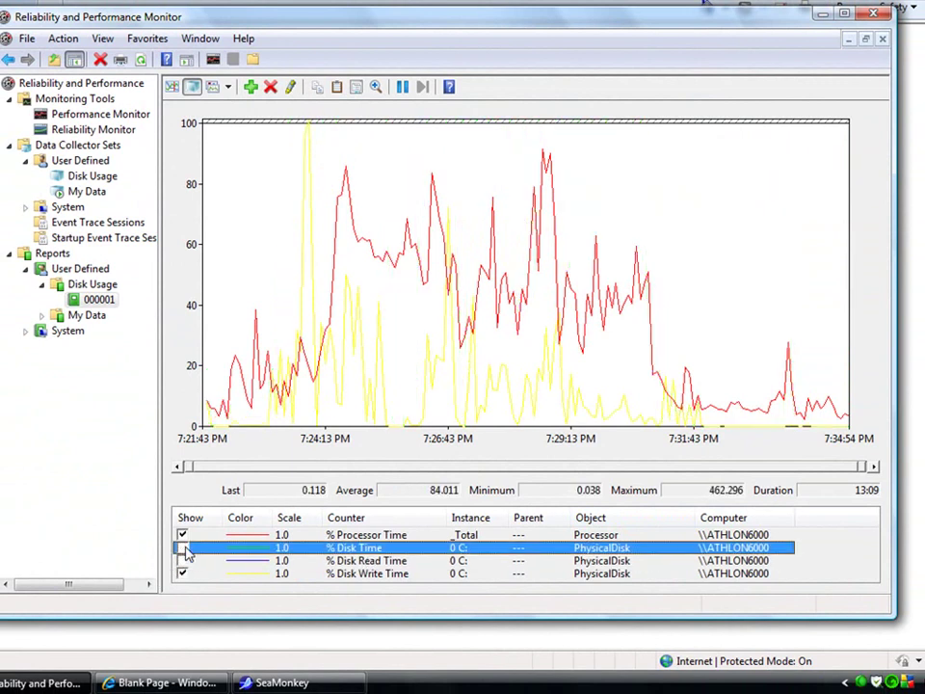
pyautogui.click(182, 547)
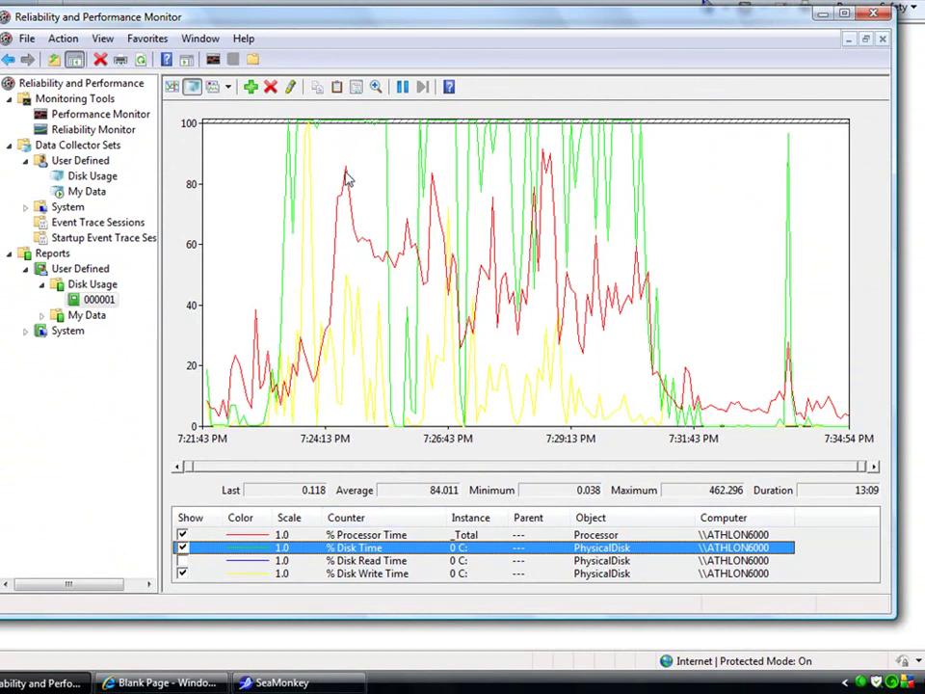
# - Mark the busy span from about 7:22 to 7:31 PM and check % Disk Write Time statistics
pyautogui.moveTo(664, 226); pyautogui.dragTo(258, 272)
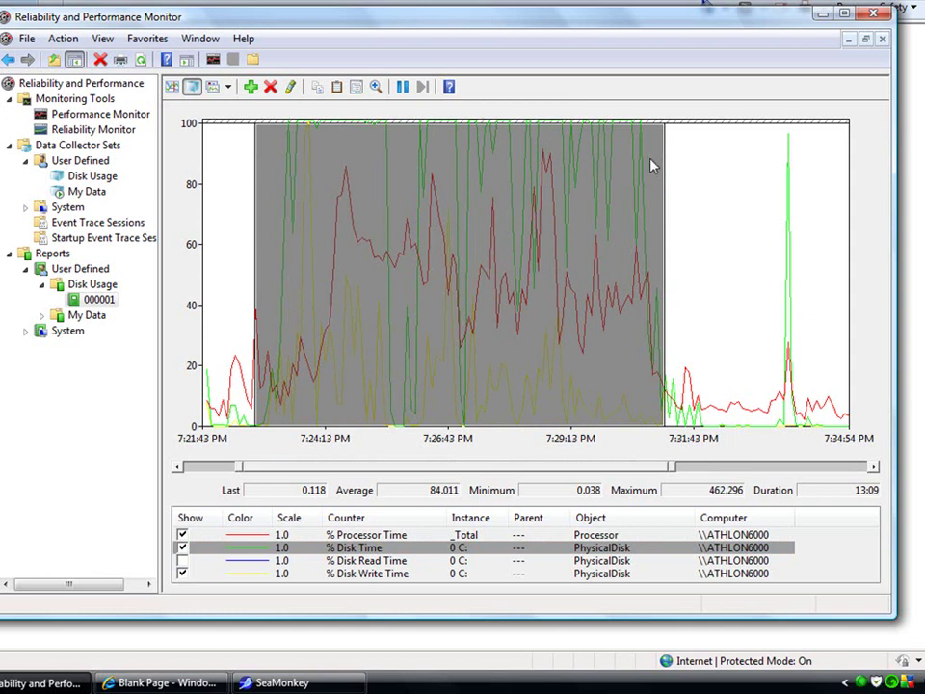
pyautogui.click(244, 574)
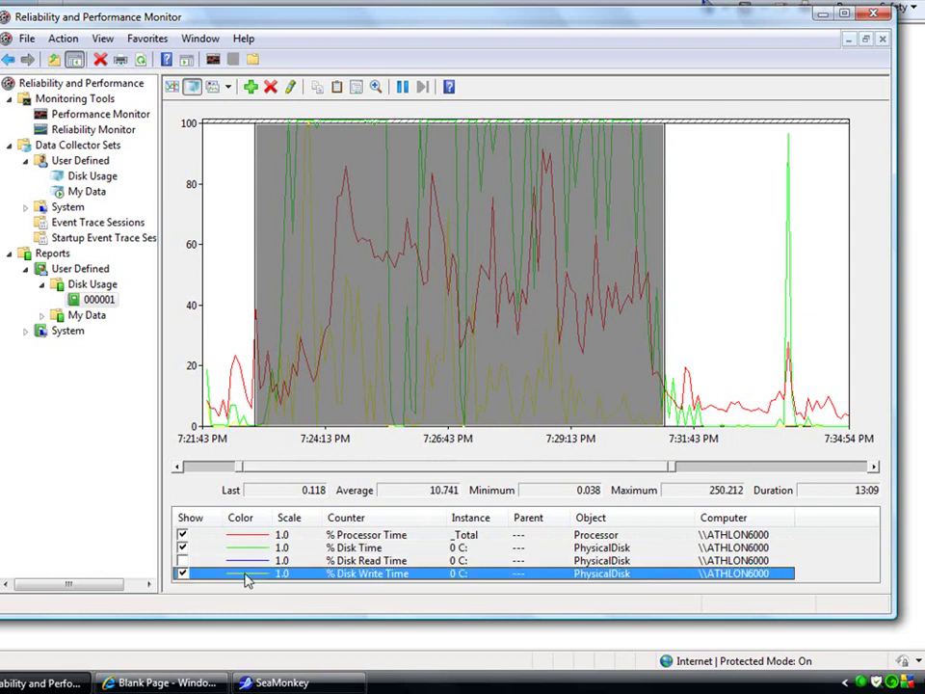
pyautogui.click(471, 163)
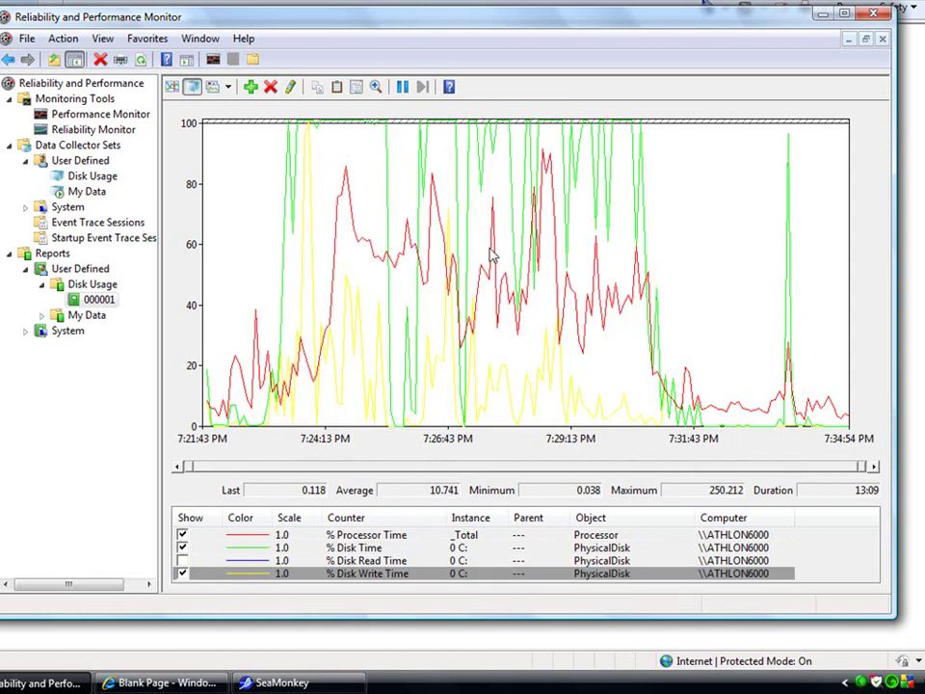
pyautogui.moveTo(681, 385); pyautogui.dragTo(258, 374)
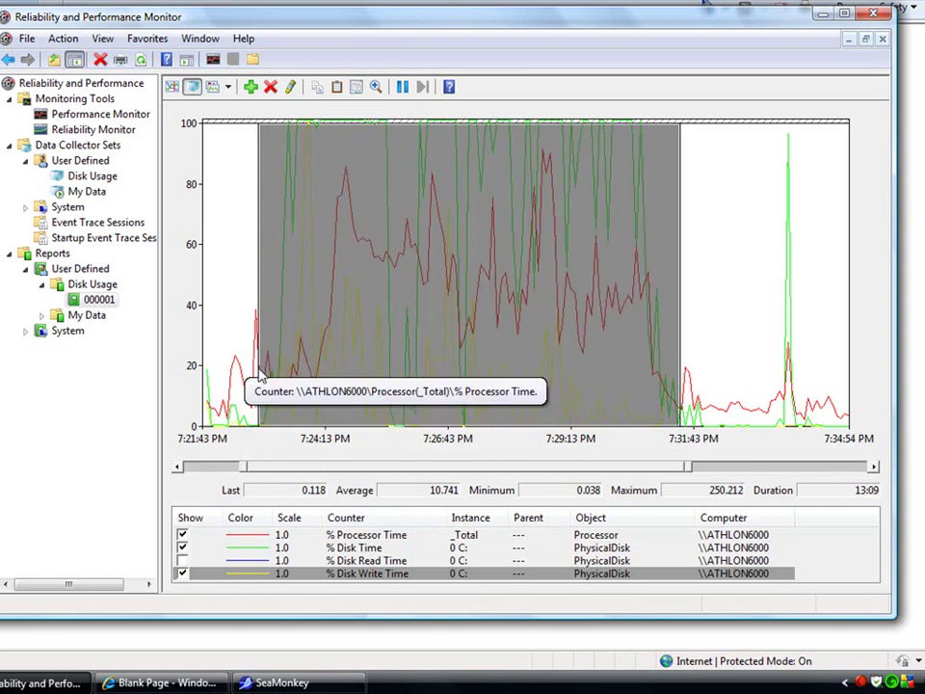
pyautogui.click(244, 300)
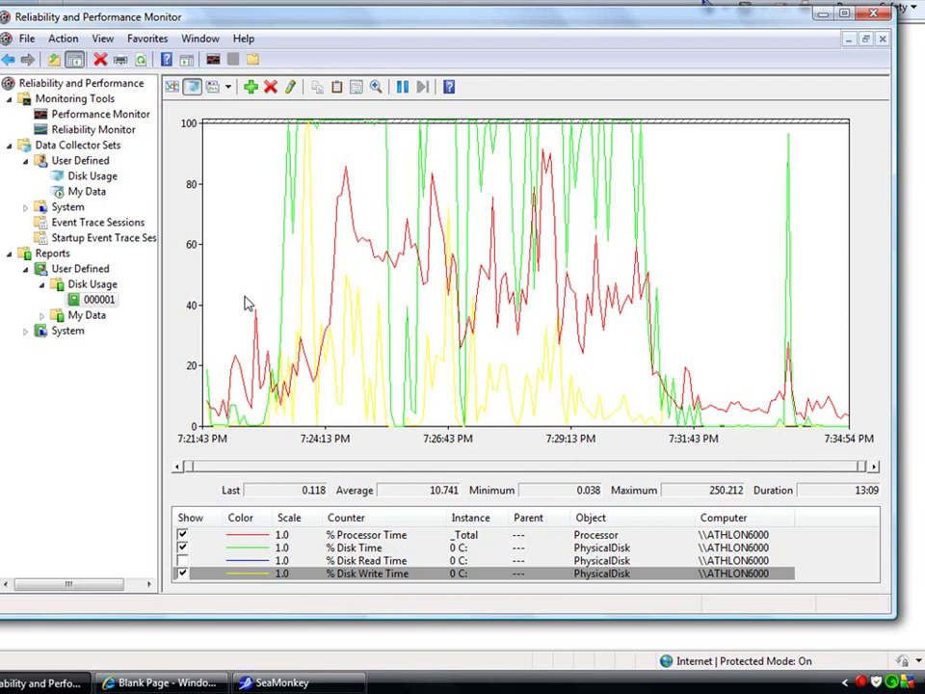
pyautogui.moveTo(245, 305); pyautogui.dragTo(688, 285)
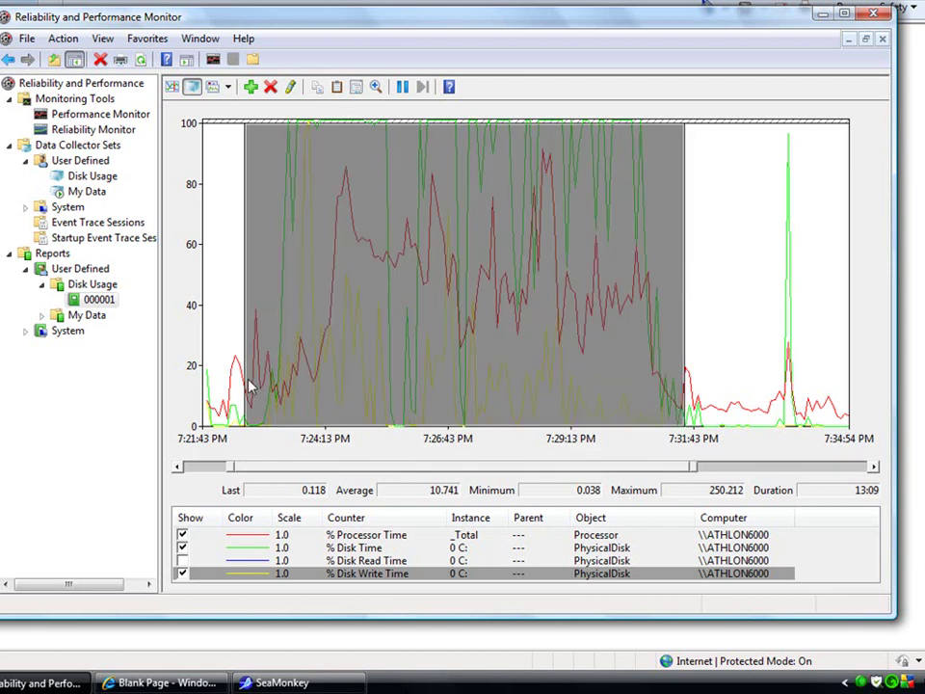
pyautogui.click(688, 356)
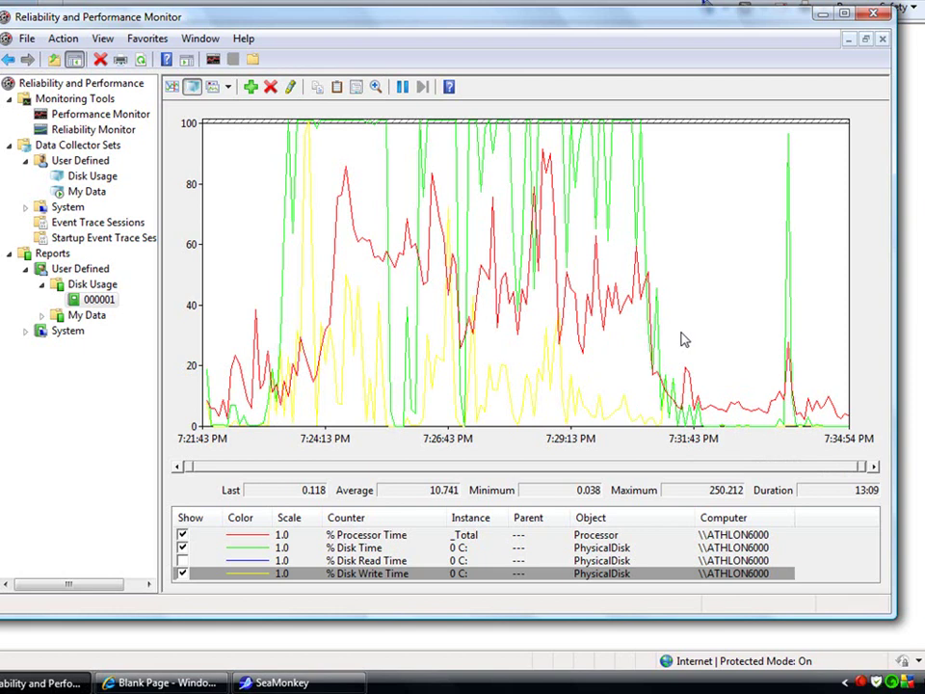
pyautogui.moveTo(680, 340); pyautogui.dragTo(264, 368)
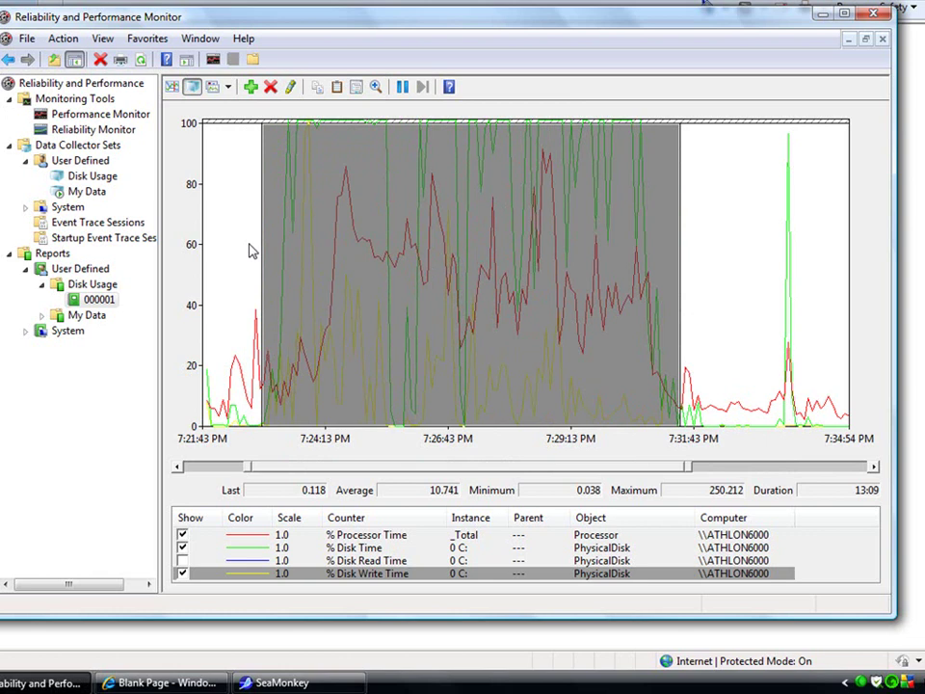
pyautogui.moveTo(249, 250); pyautogui.dragTo(667, 223)
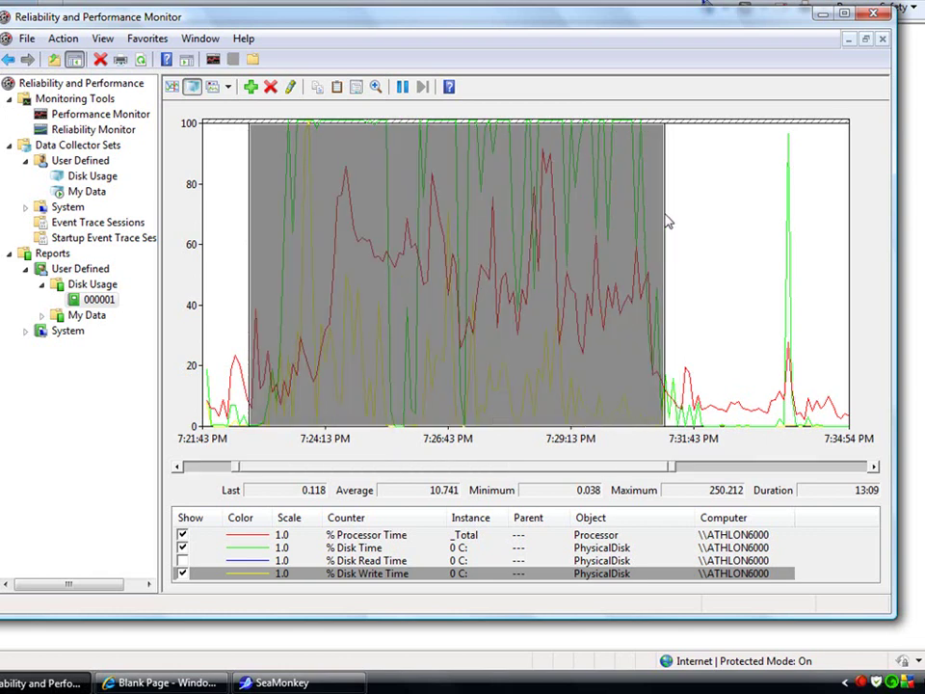